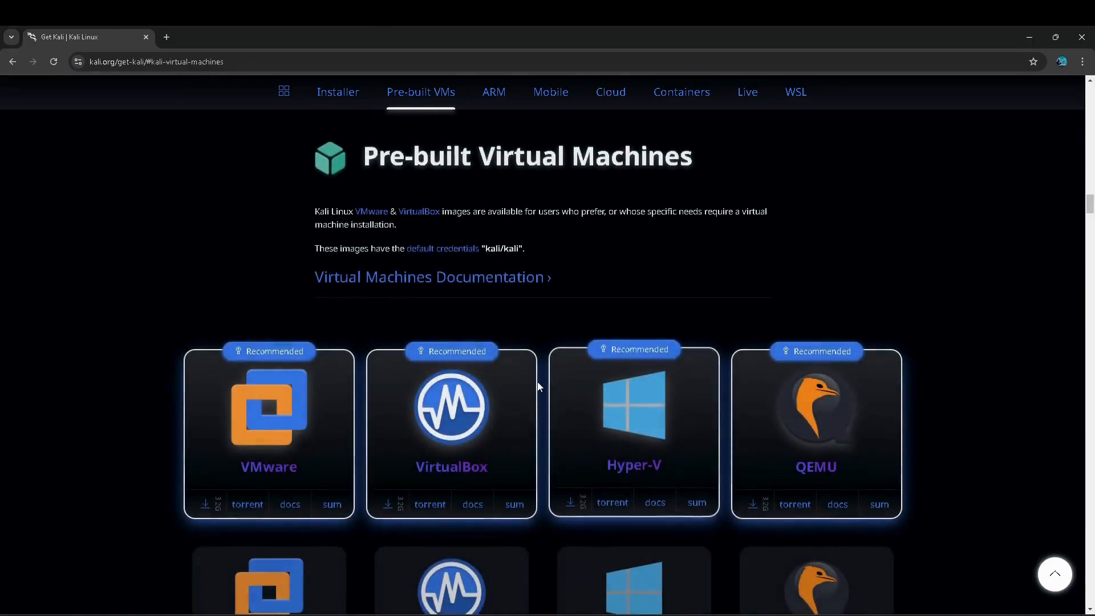
# - Download the Kali Linux pre-built VirtualBox image and check the download's progress
pyautogui.scroll(-2, 542, 383)
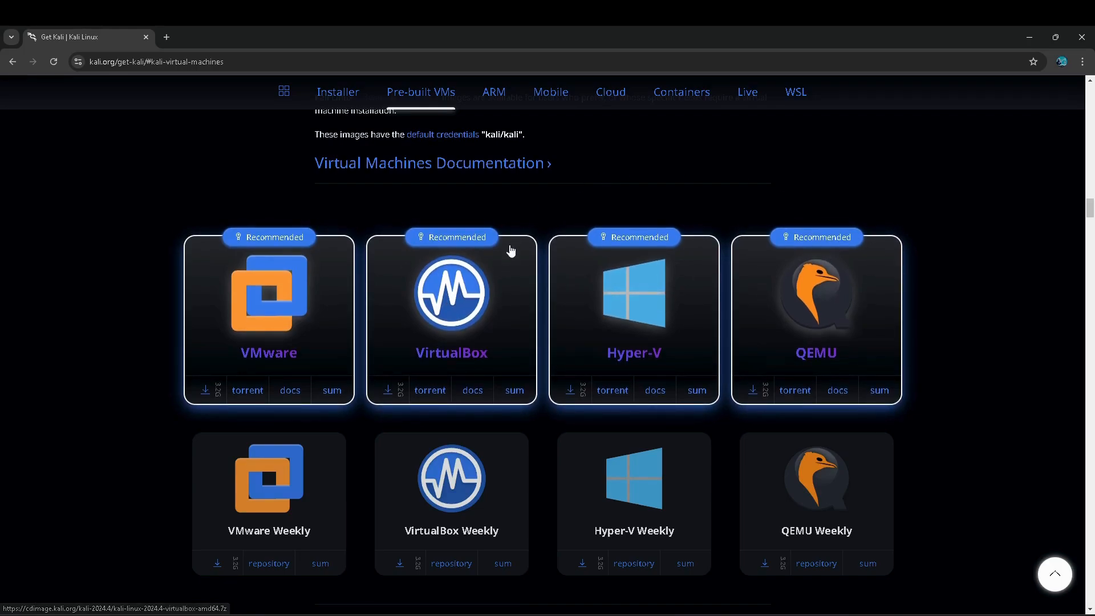
pyautogui.click(390, 390)
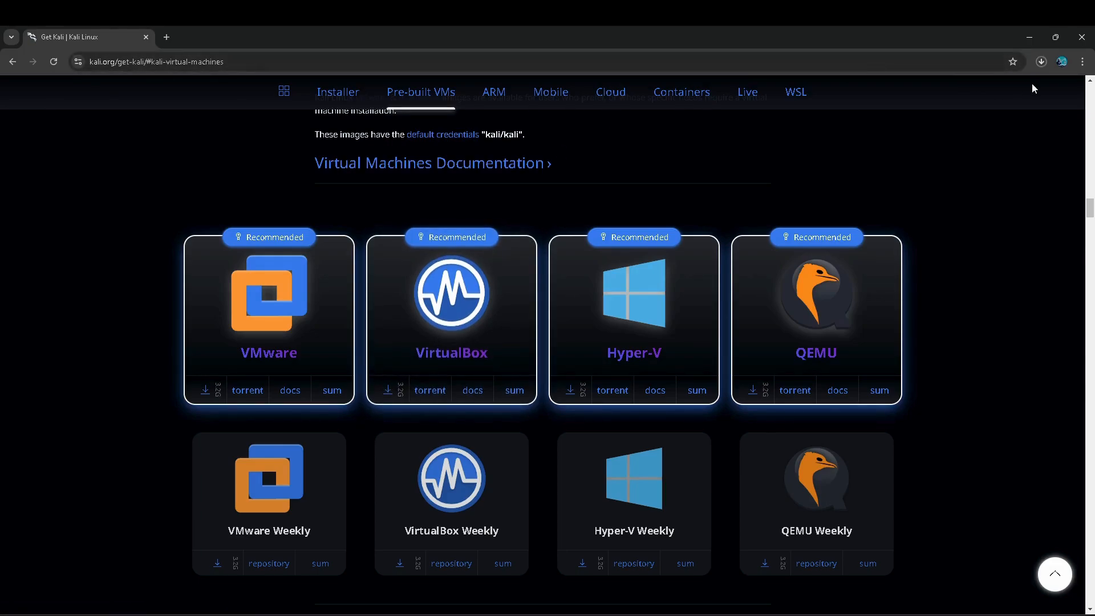
pyautogui.click(1041, 63)
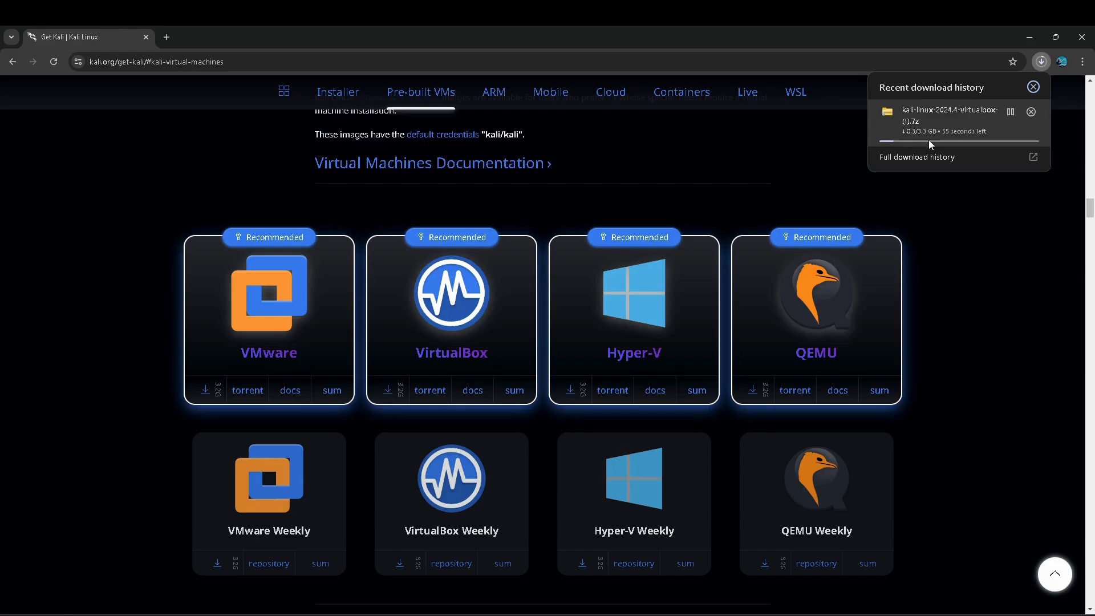
pyautogui.click(801, 163)
# - Open virtualbox.org in a new tab and download the VirtualBox installer
pyautogui.hotkey('ctrl', 't')
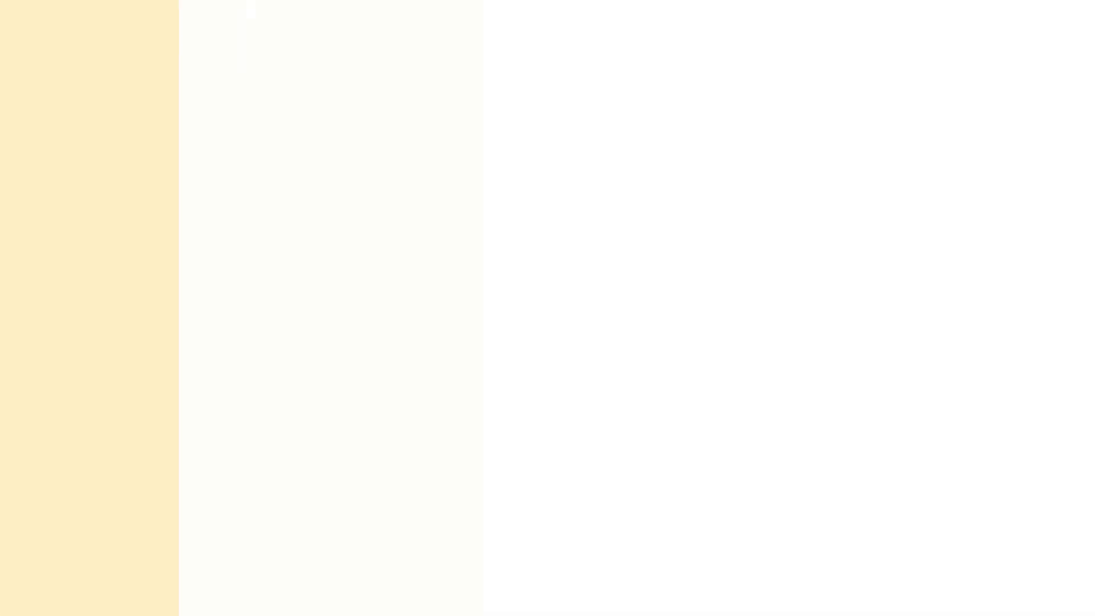
pyautogui.write('virtualbox.')
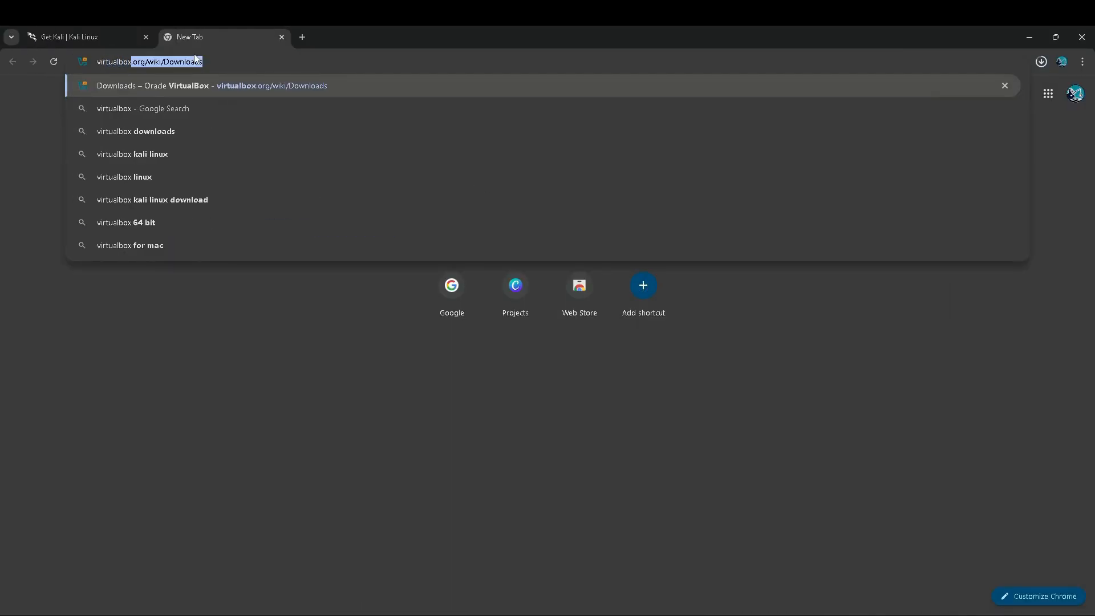
pyautogui.write('org/')
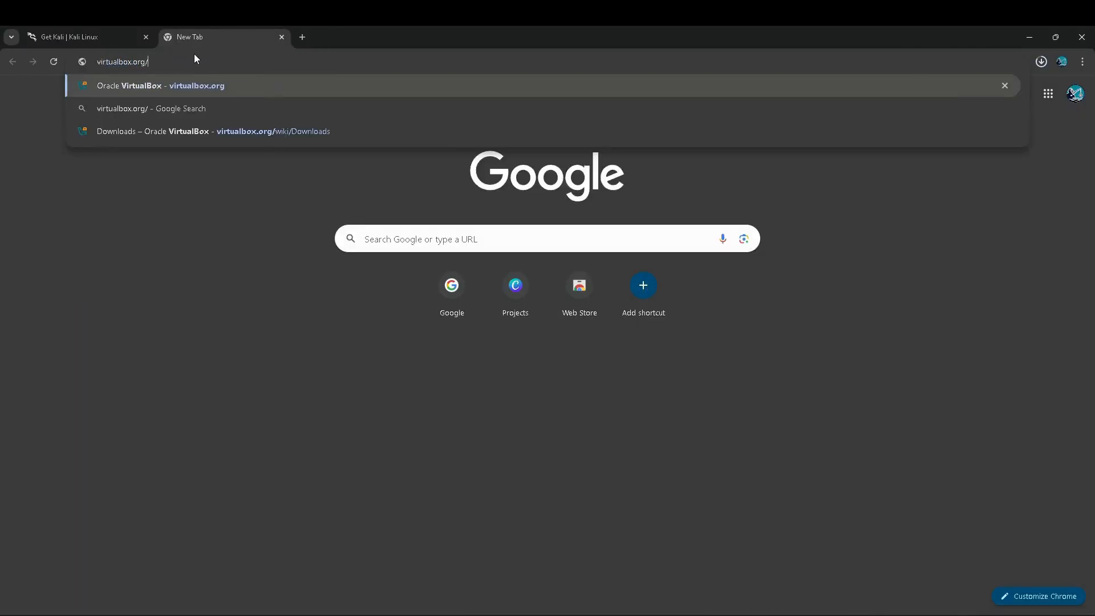
pyautogui.press('Return')
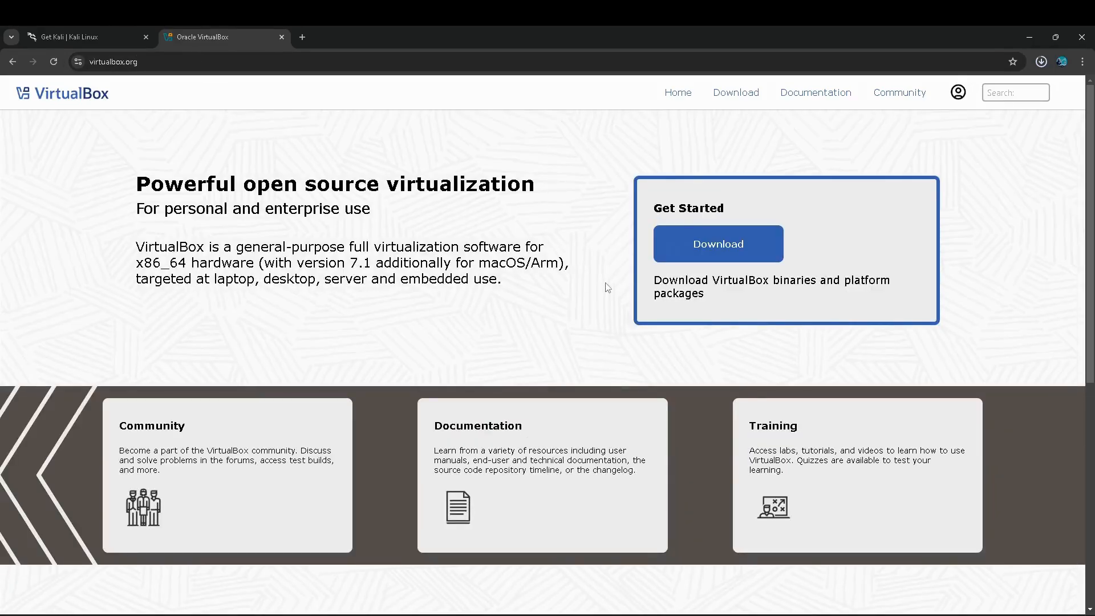
pyautogui.click(707, 244)
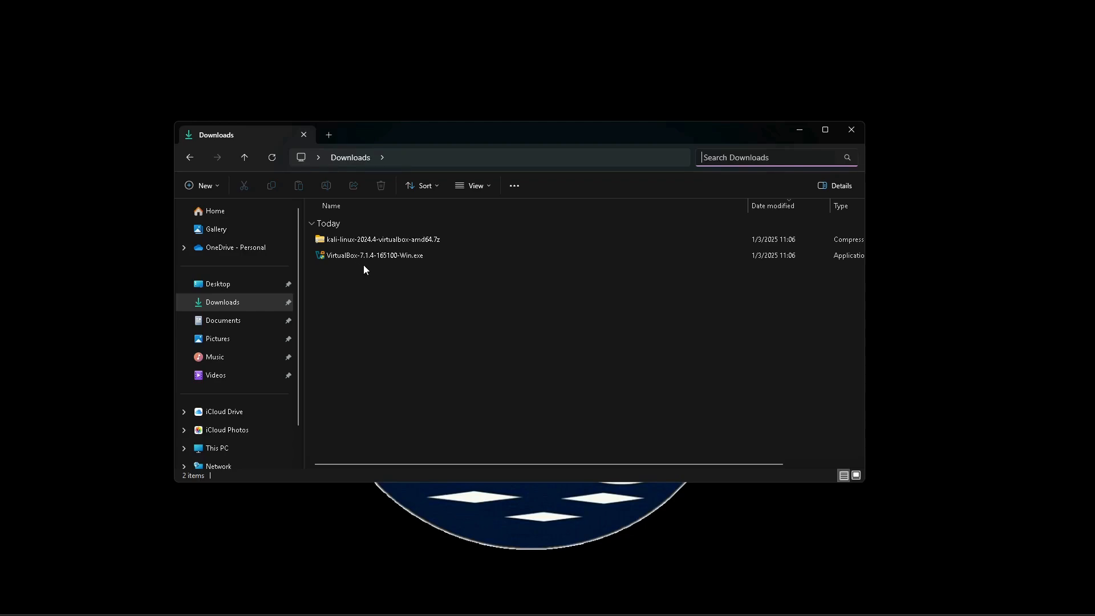
# - Launch the VirtualBox-7.1.4-165100-Win.exe installer from the Downloads folder
pyautogui.click(336, 260)
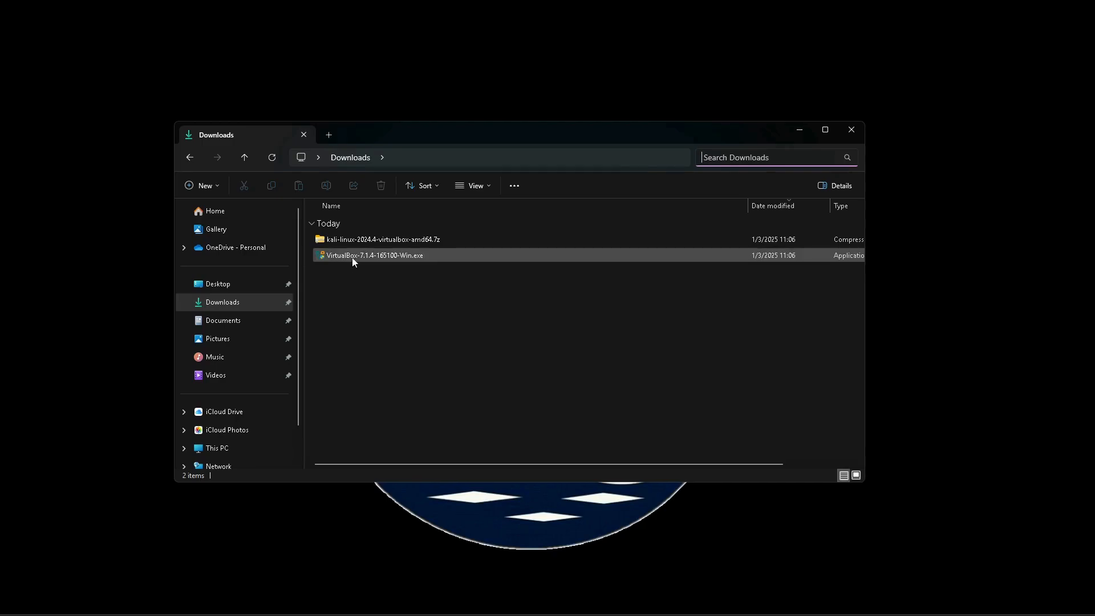
pyautogui.doubleClick(374, 259)
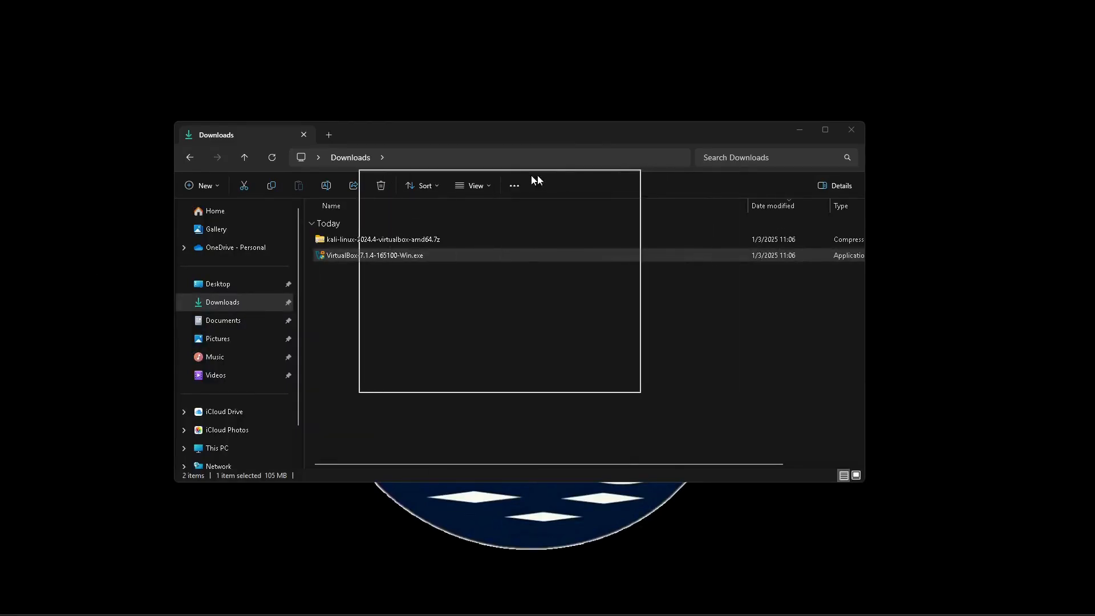
pyautogui.click(546, 380)
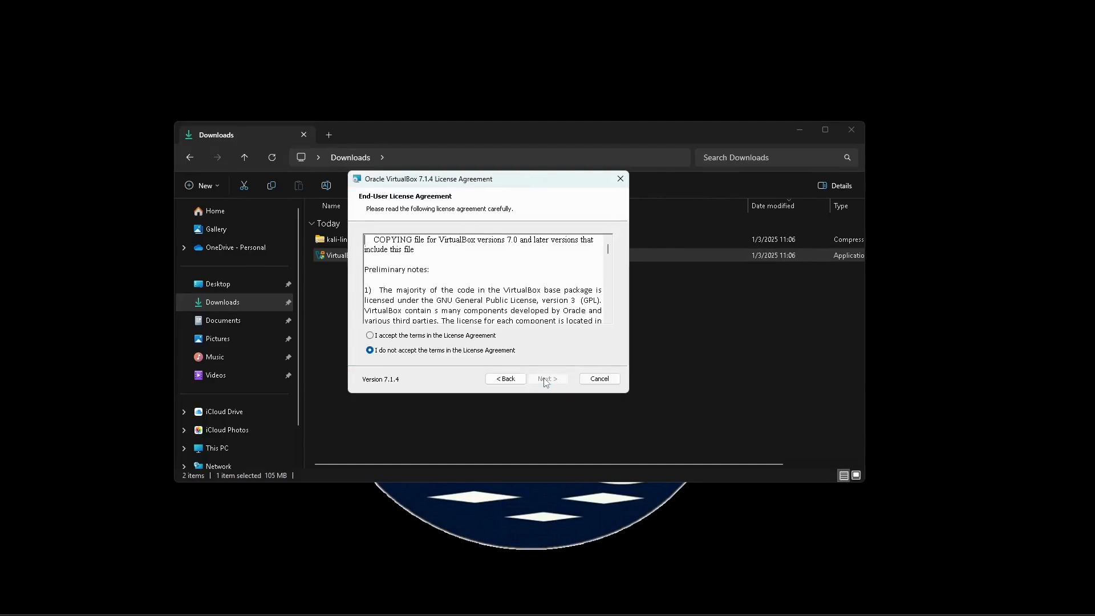
# - Accept the license agreement and install VirtualBox 7.1.4 with default features, approving the network and dependency warnings
pyautogui.click(380, 336)
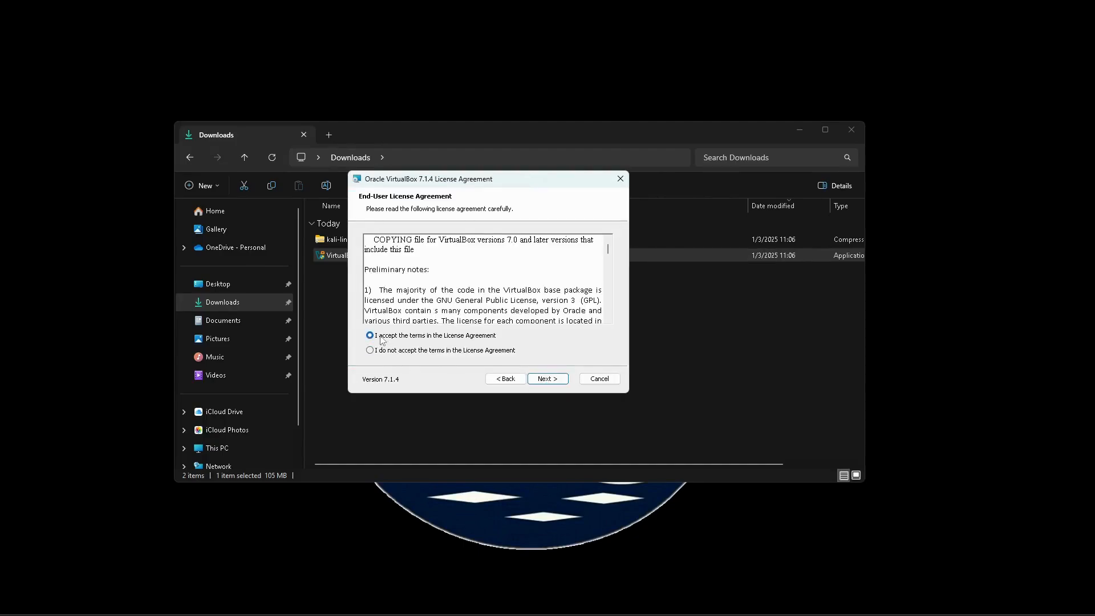
pyautogui.click(551, 379)
pyautogui.click(551, 380)
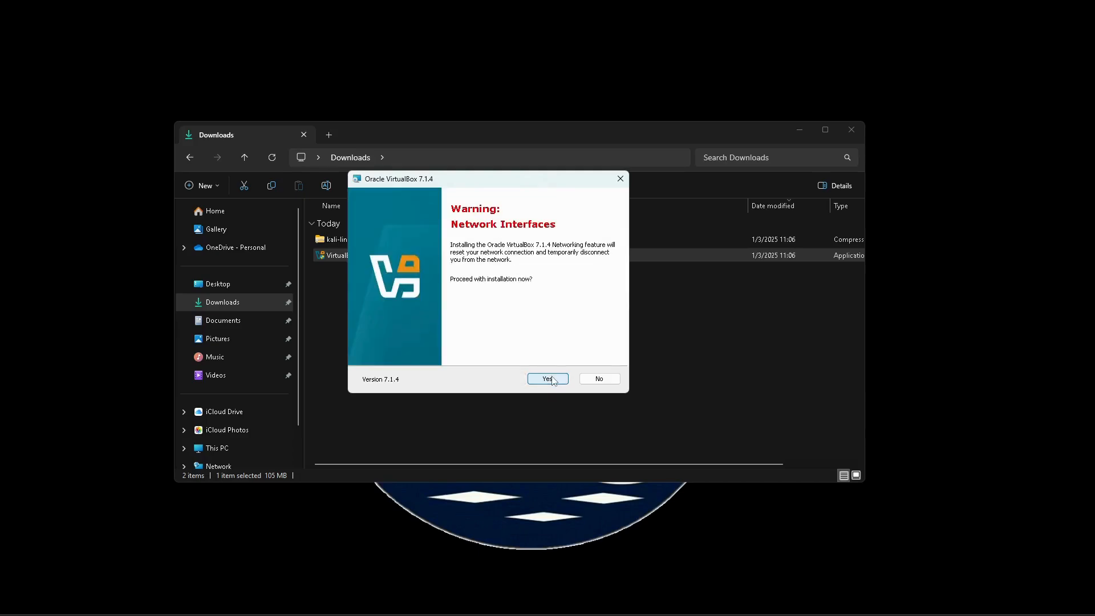
pyautogui.click(549, 379)
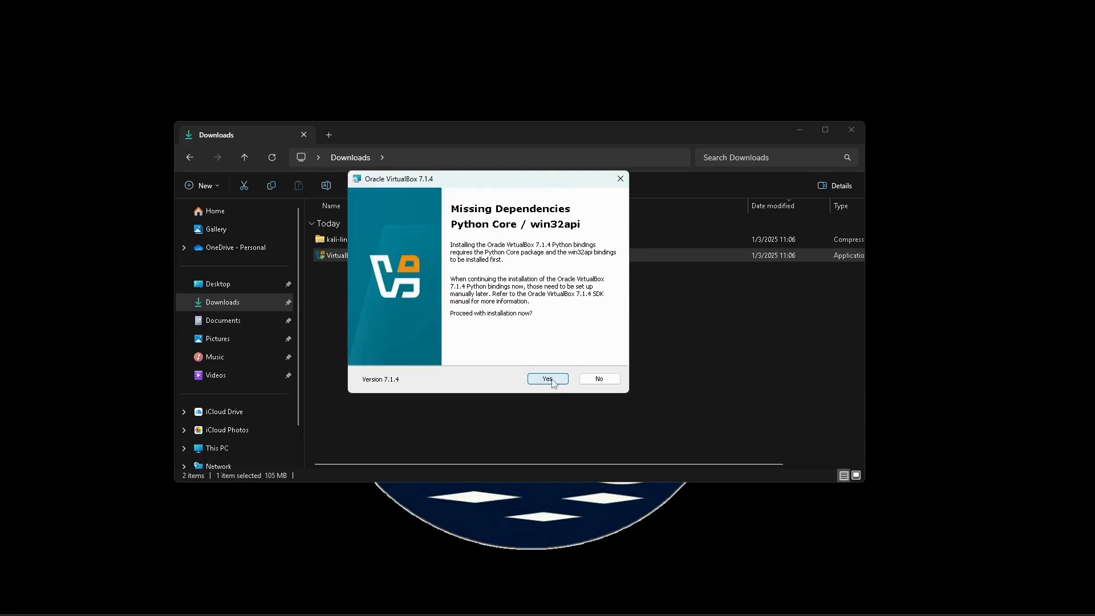
pyautogui.click(549, 380)
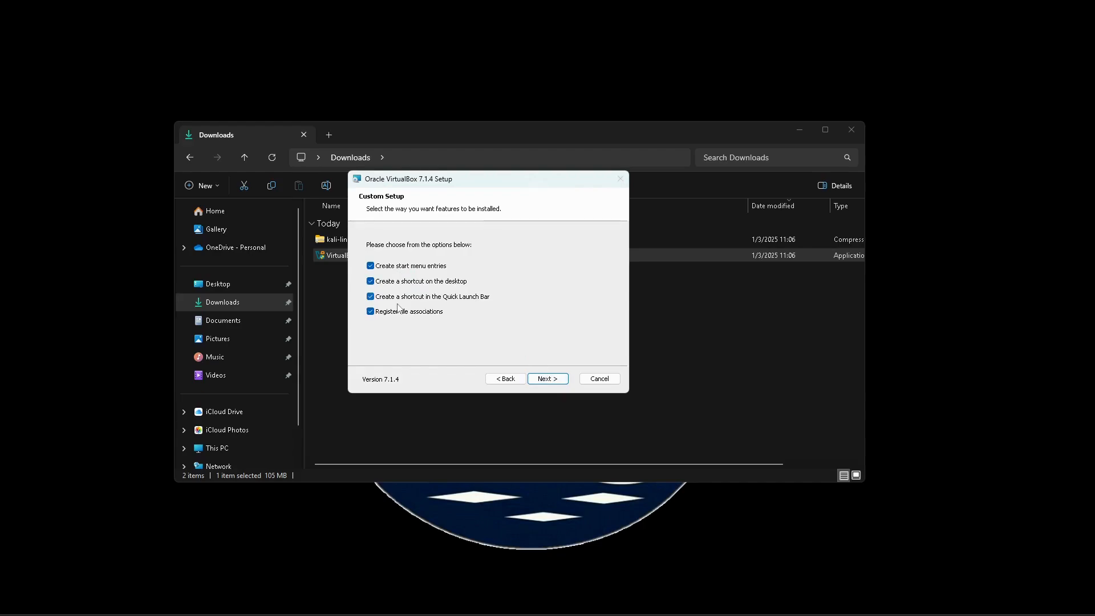
pyautogui.click(551, 380)
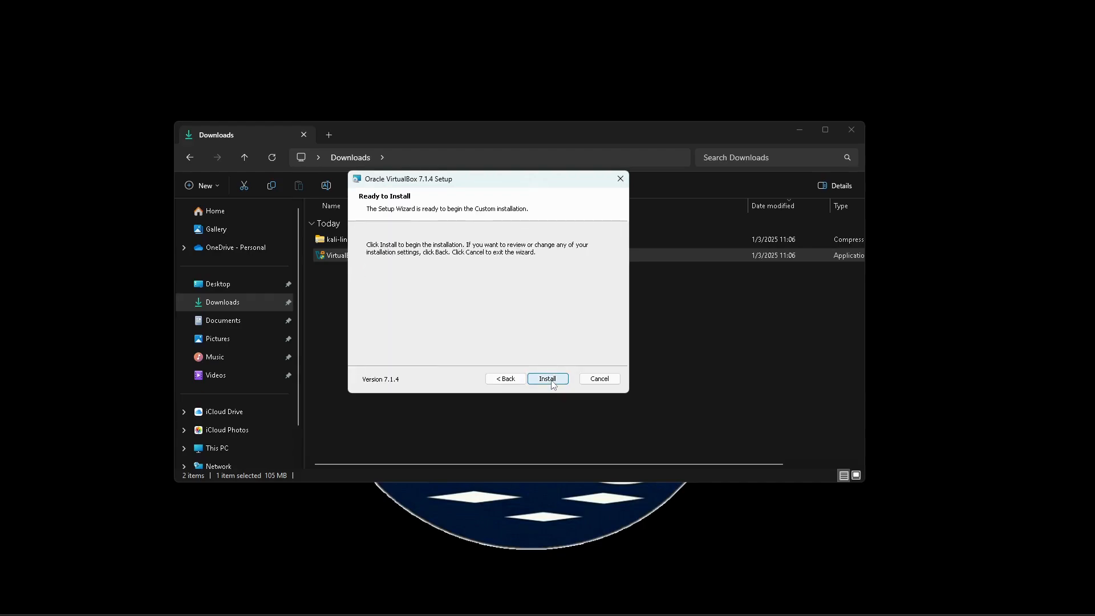
pyautogui.click(551, 381)
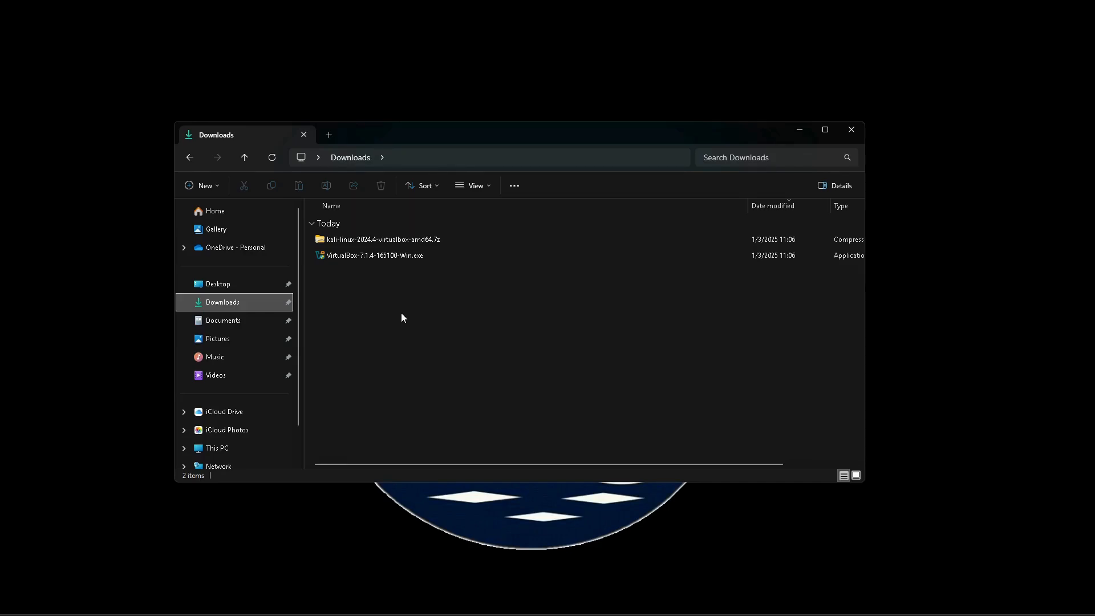
# - Extract all files from the kali-linux-2024.4-virtualbox-amd64.7z archive
pyautogui.click(401, 244)
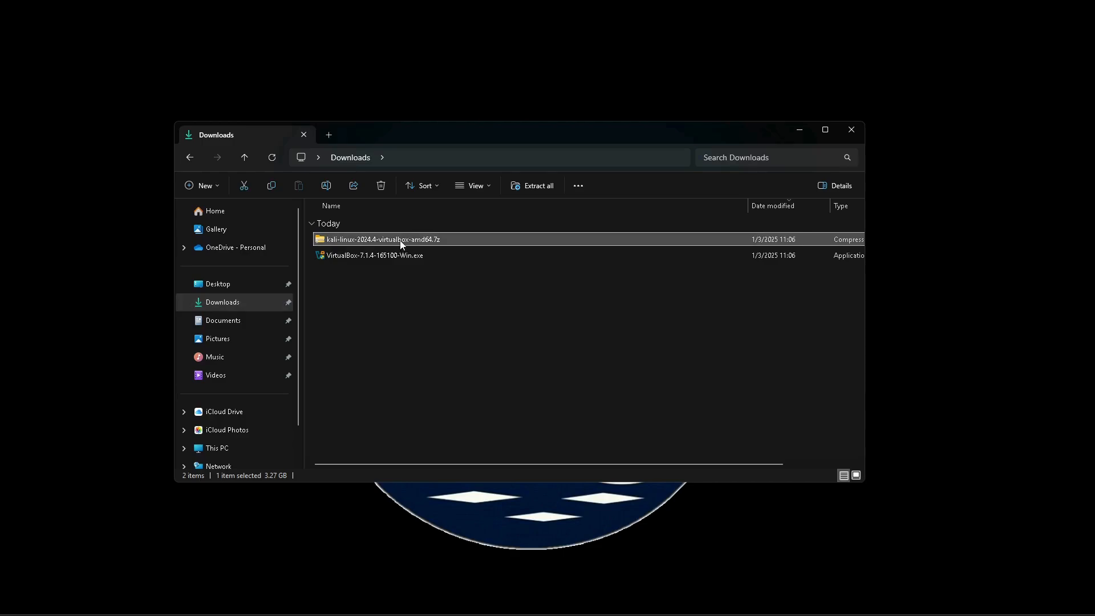
pyautogui.rightClick(401, 244)
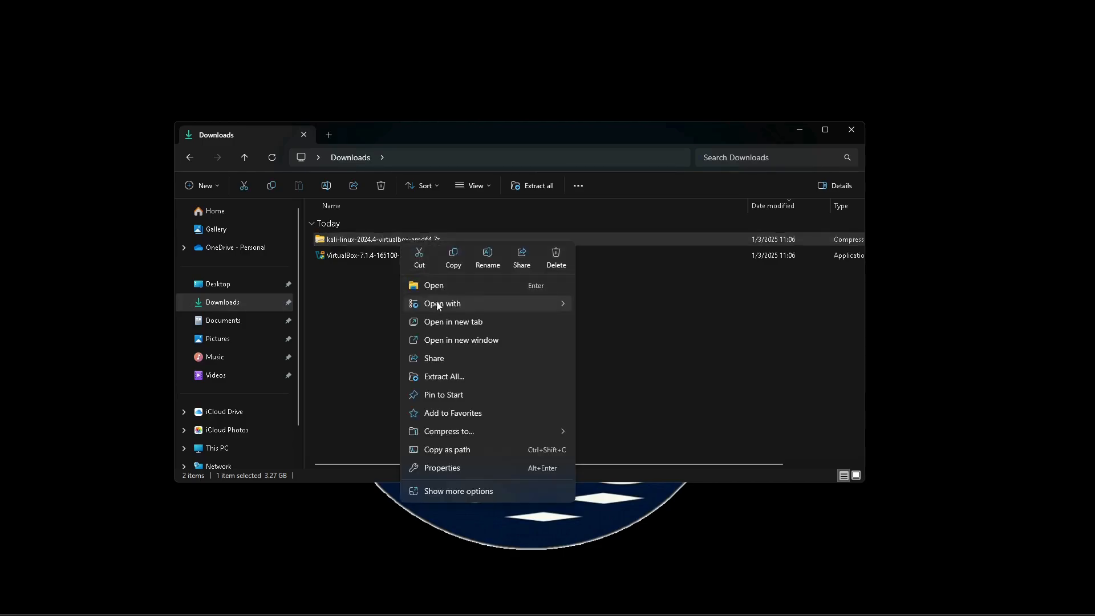
pyautogui.click(445, 376)
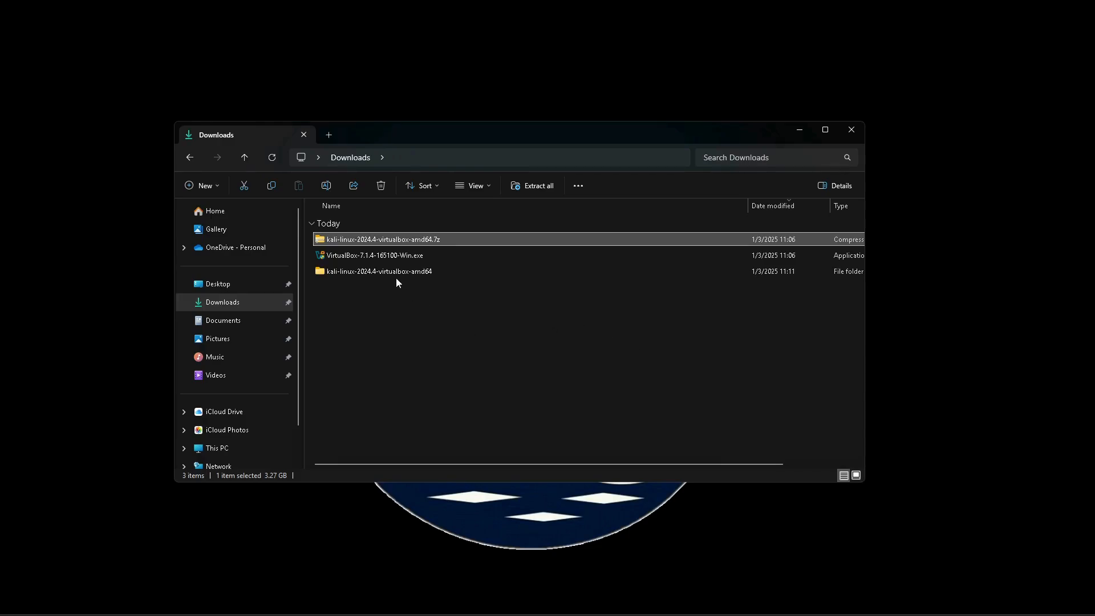
# - Add the kali-linux-2024.4-virtualbox-amd64.vbox machine from the extracted folder to VirtualBox Manager
pyautogui.click(547, 606)
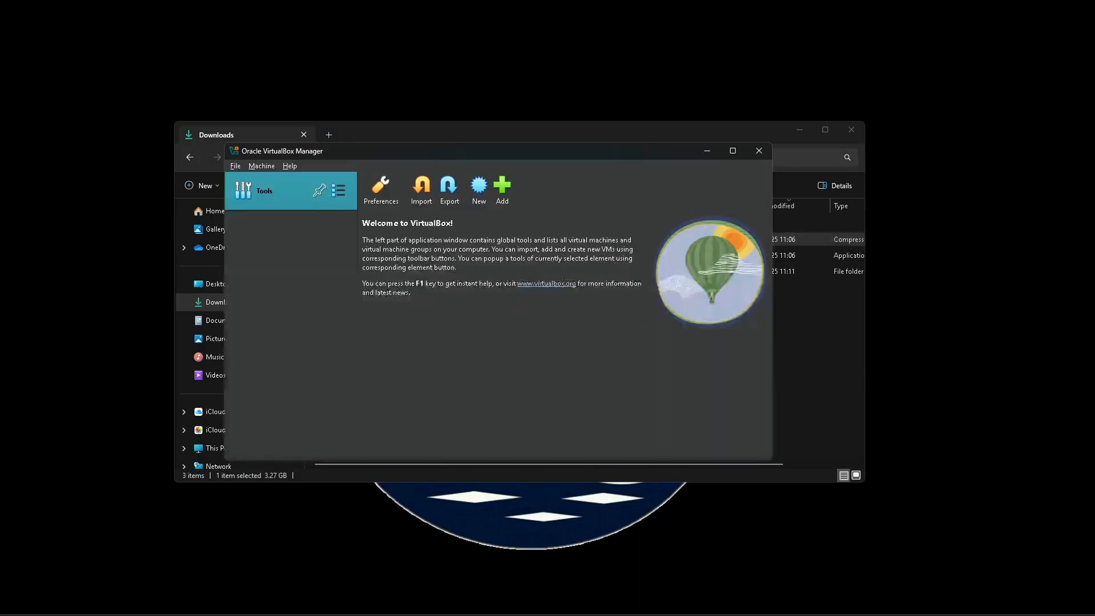
pyautogui.click(852, 130)
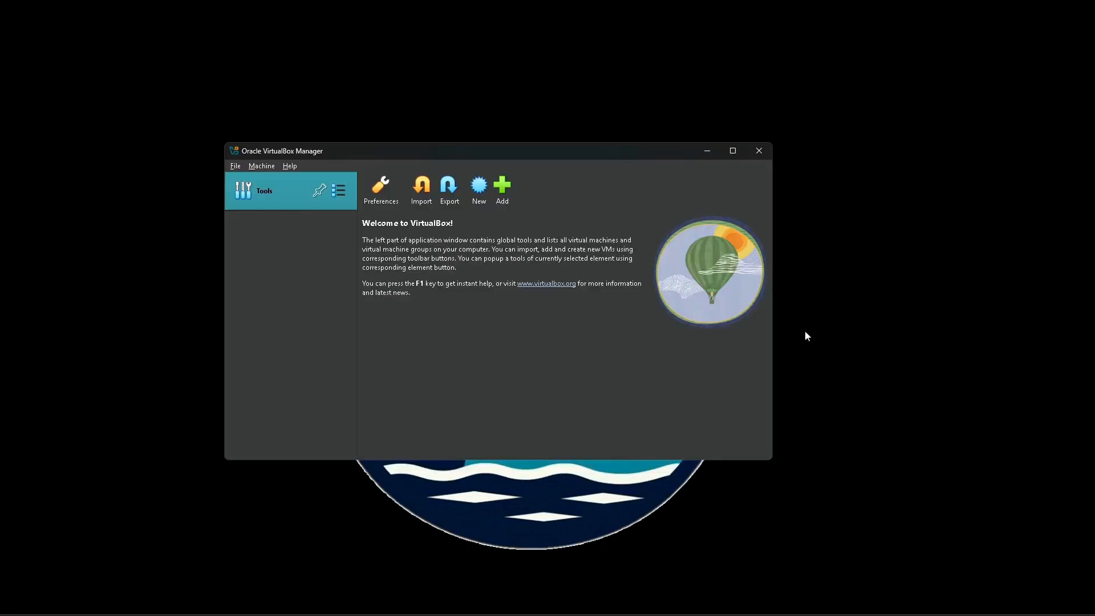
pyautogui.click(503, 190)
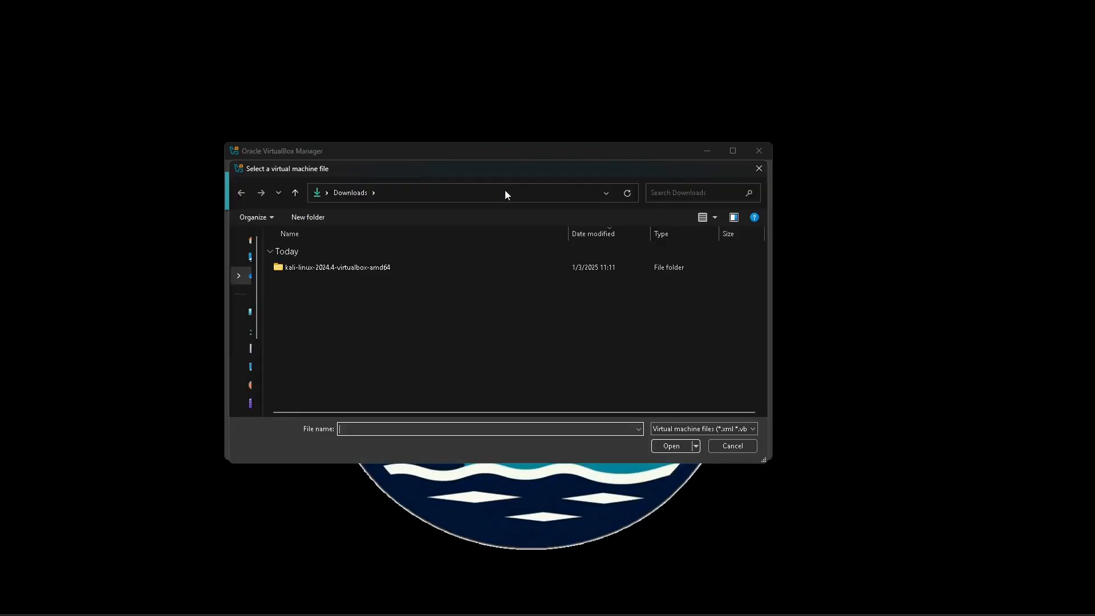
pyautogui.doubleClick(374, 269)
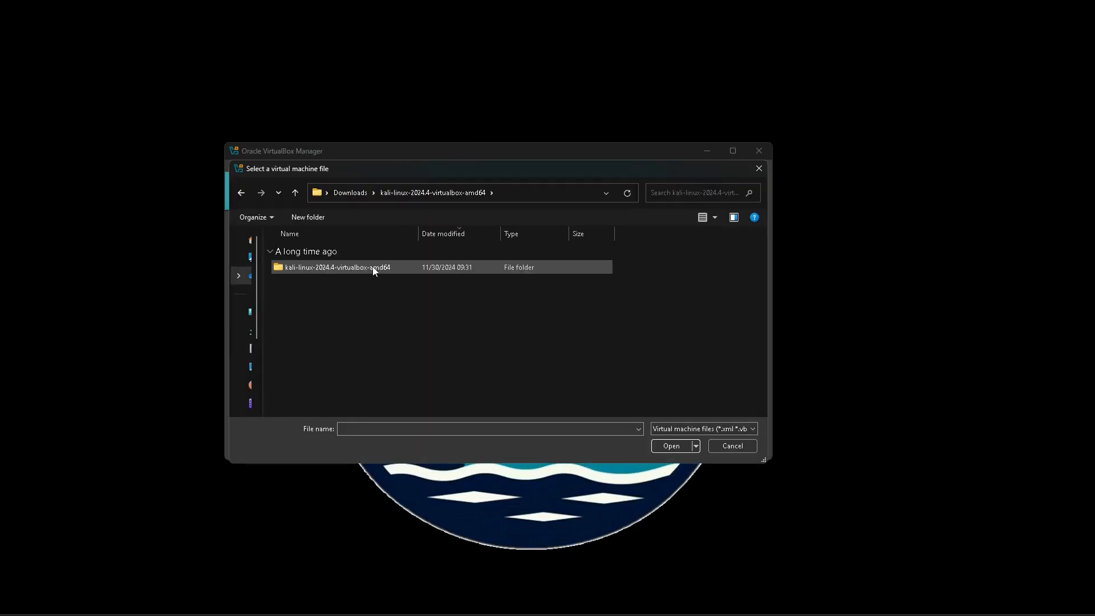
pyautogui.doubleClick(374, 268)
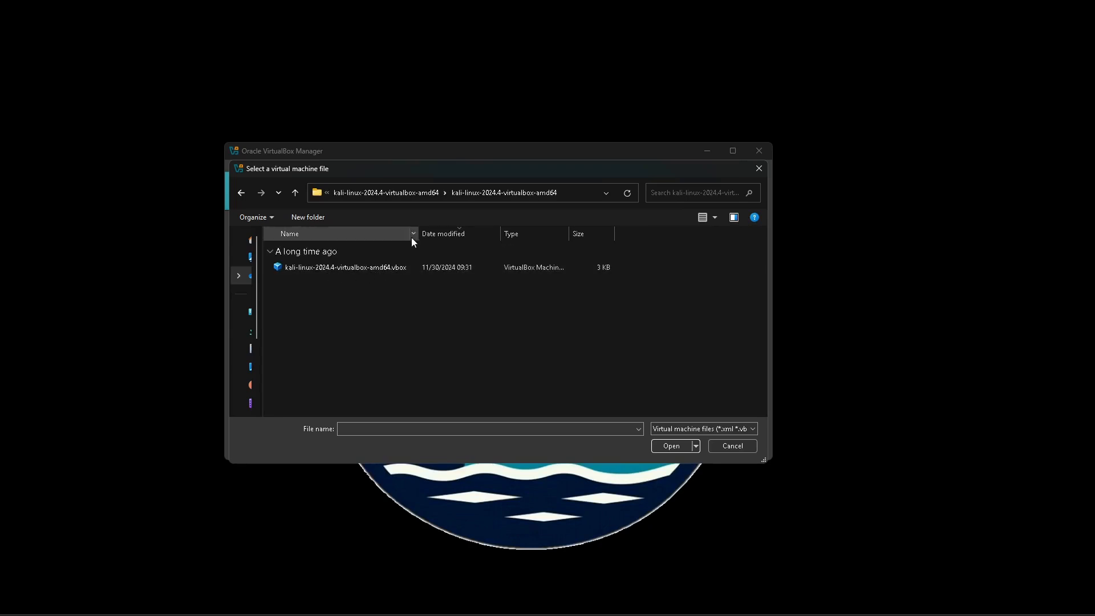
pyautogui.moveTo(420, 230); pyautogui.dragTo(488, 231)
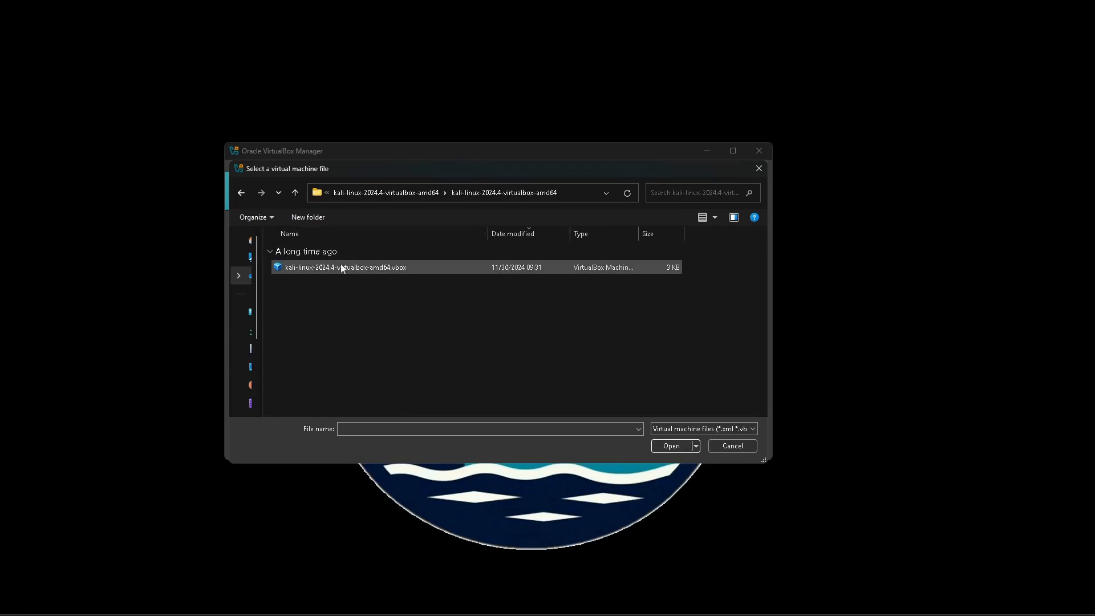
pyautogui.click(354, 270)
pyautogui.click(676, 449)
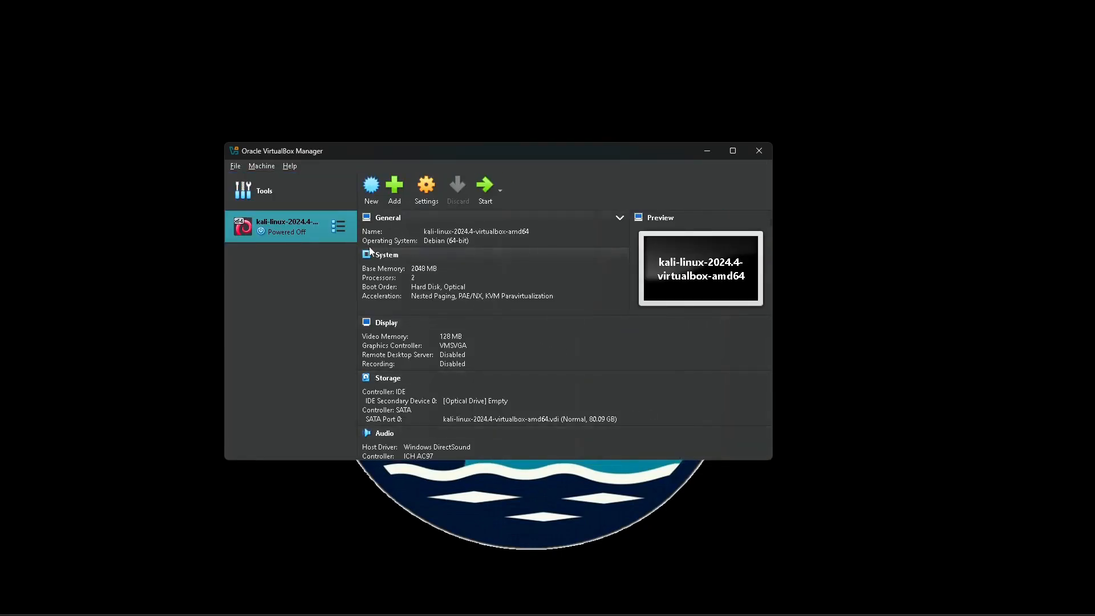
# - Set the Kali virtual machine's base memory to 4096 MB in its settings
pyautogui.rightClick(308, 227)
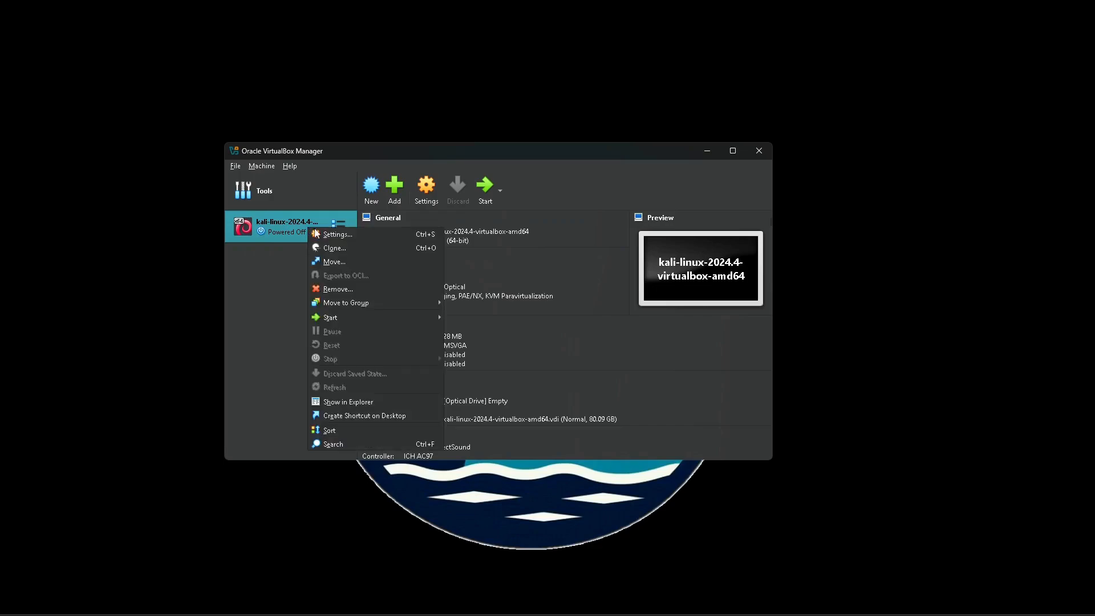
pyautogui.click(334, 233)
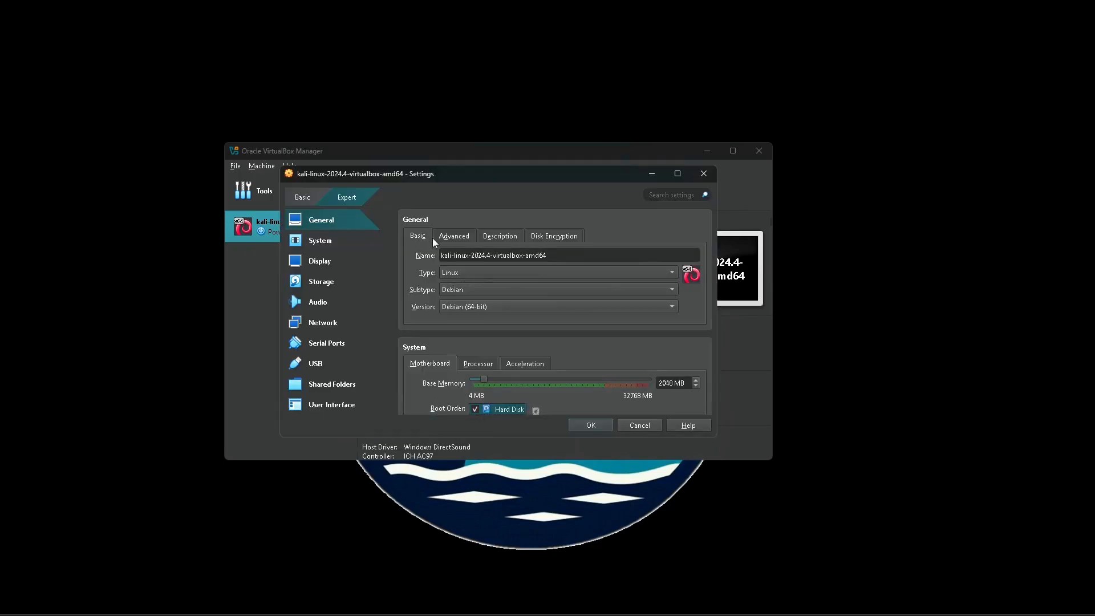
pyautogui.scroll(-1, 481, 295)
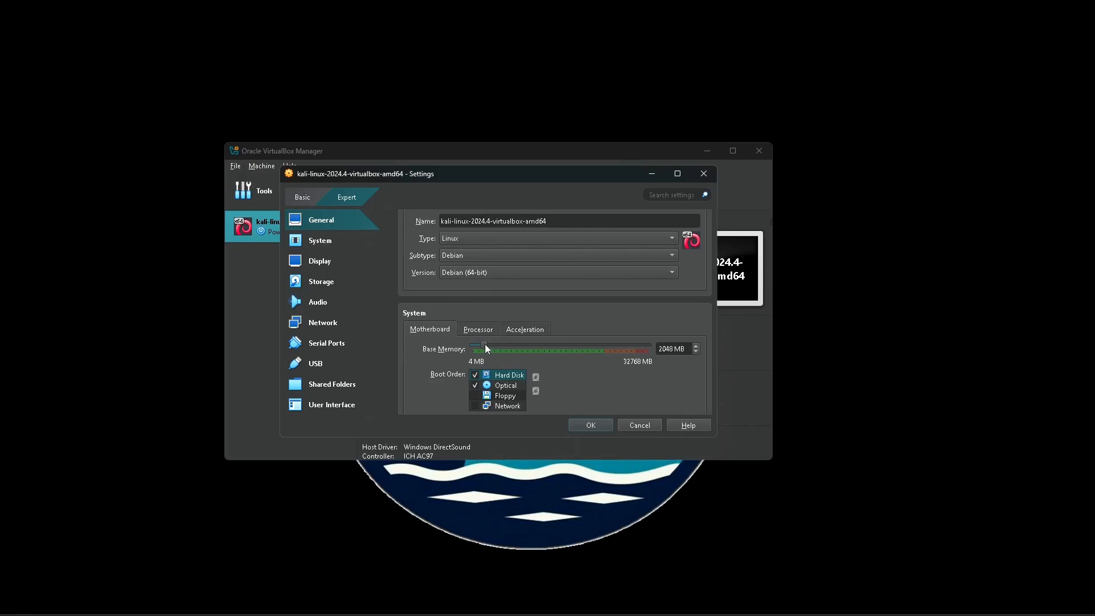
pyautogui.moveTo(488, 345); pyautogui.dragTo(494, 347)
pyautogui.click(595, 426)
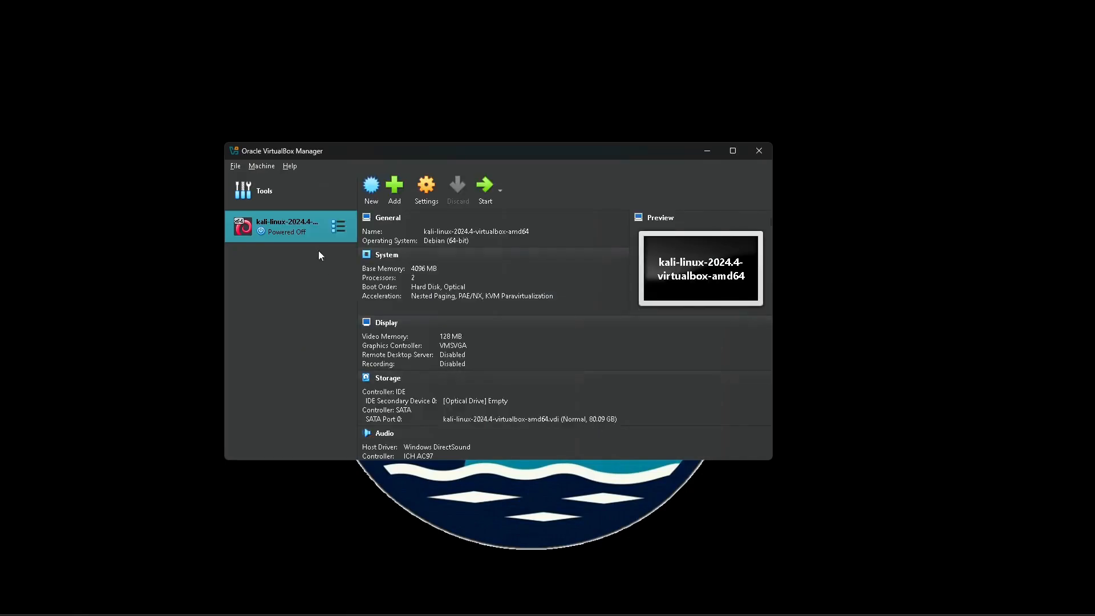
# - Start the Kali virtual machine and switch its window to full-screen mode
pyautogui.doubleClick(295, 228)
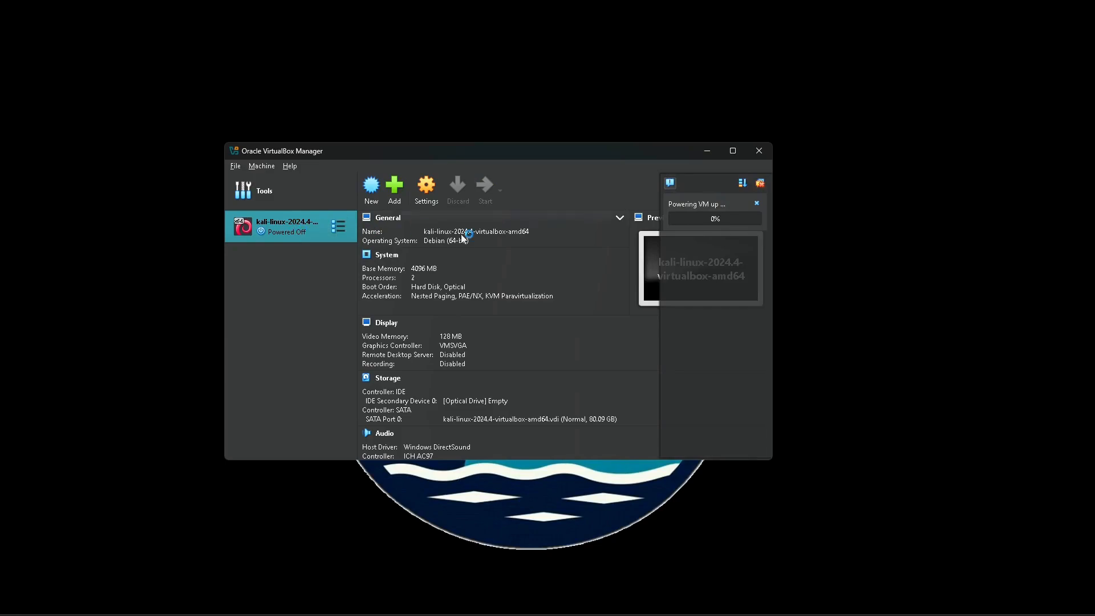
pyautogui.click(431, 177)
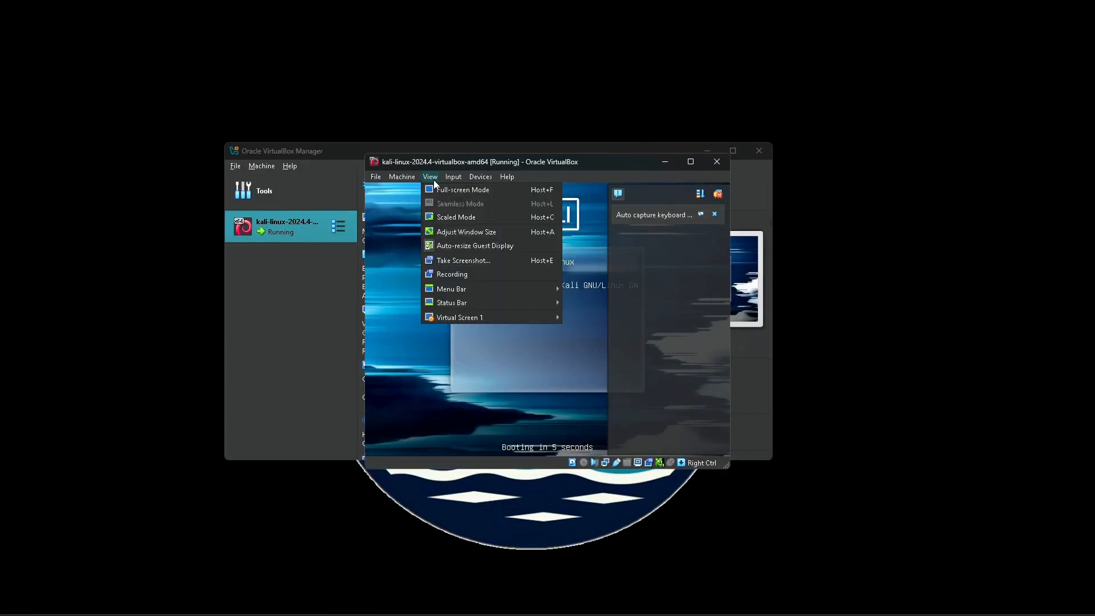
pyautogui.click(443, 190)
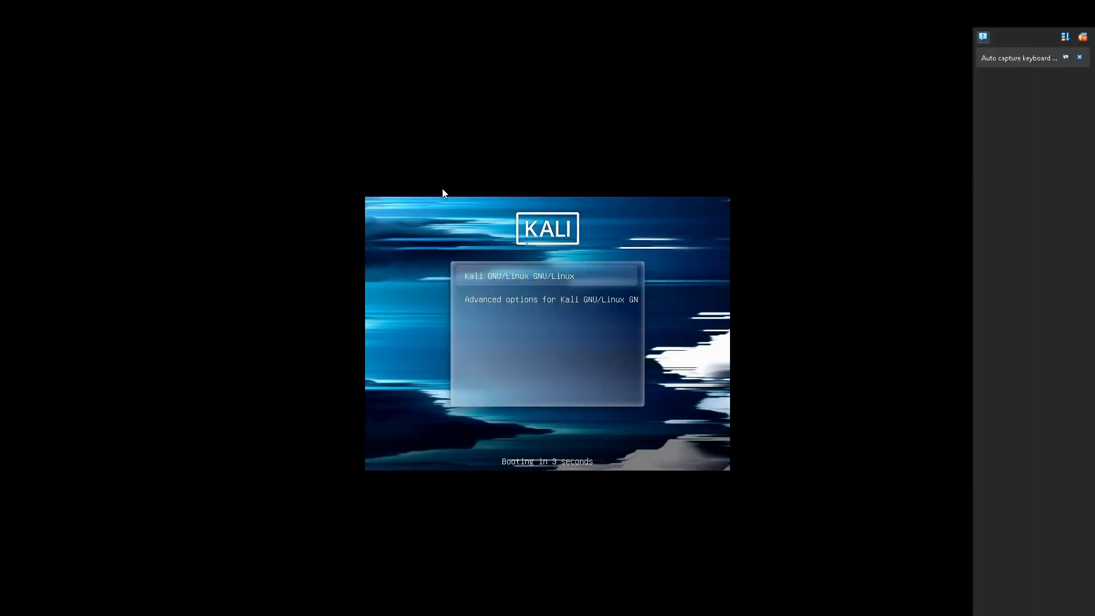
# - Boot the Kali GNU/Linux menu entry and dismiss the mouse integration notification
pyautogui.click(512, 282)
pyautogui.press('Return')
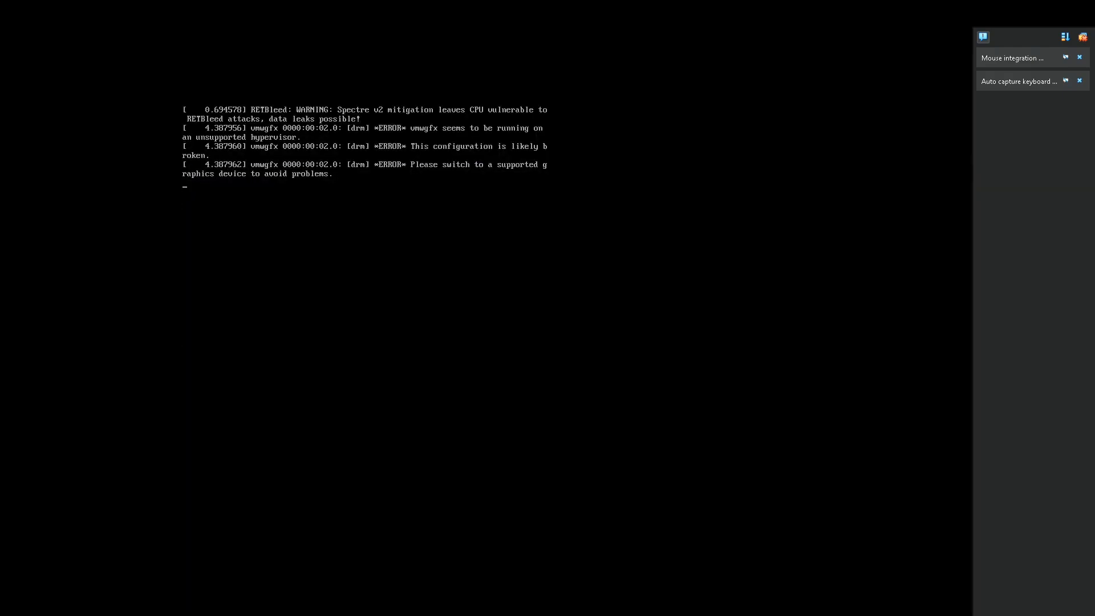
pyautogui.click(1080, 57)
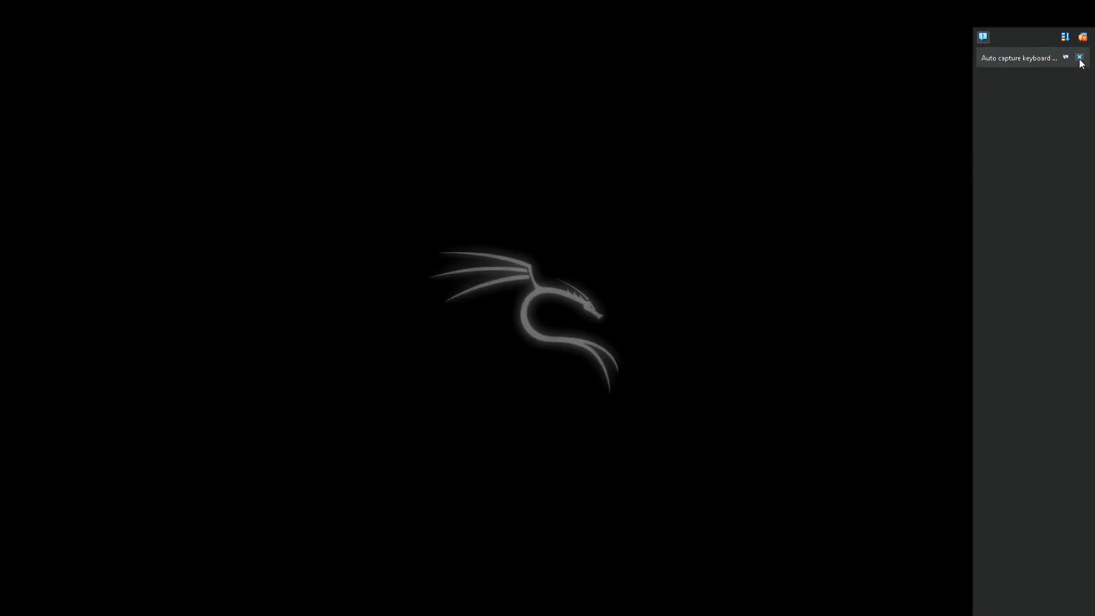
# - Dismiss the keyboard capture notification and log in to Kali with the default user name and password
pyautogui.click(1080, 58)
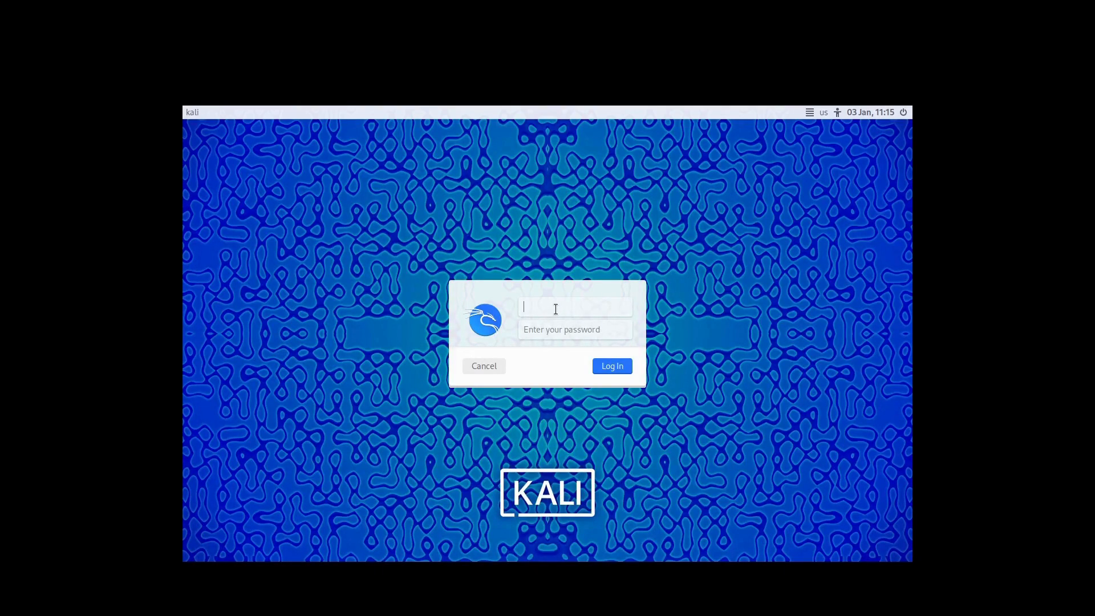
pyautogui.write('kali')
pyautogui.press('Tab')
pyautogui.write('kali')
pyautogui.press('Return')
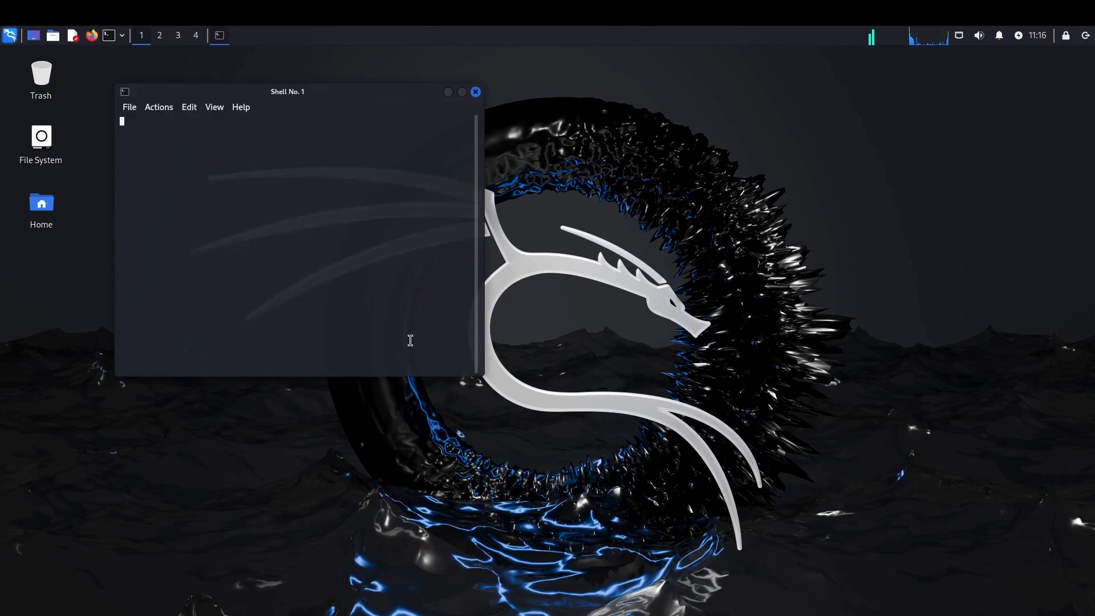
# - Refresh the package lists by running sudo apt update in the terminal, entering the sudo password
pyautogui.moveTo(383, 91); pyautogui.dragTo(537, 105)
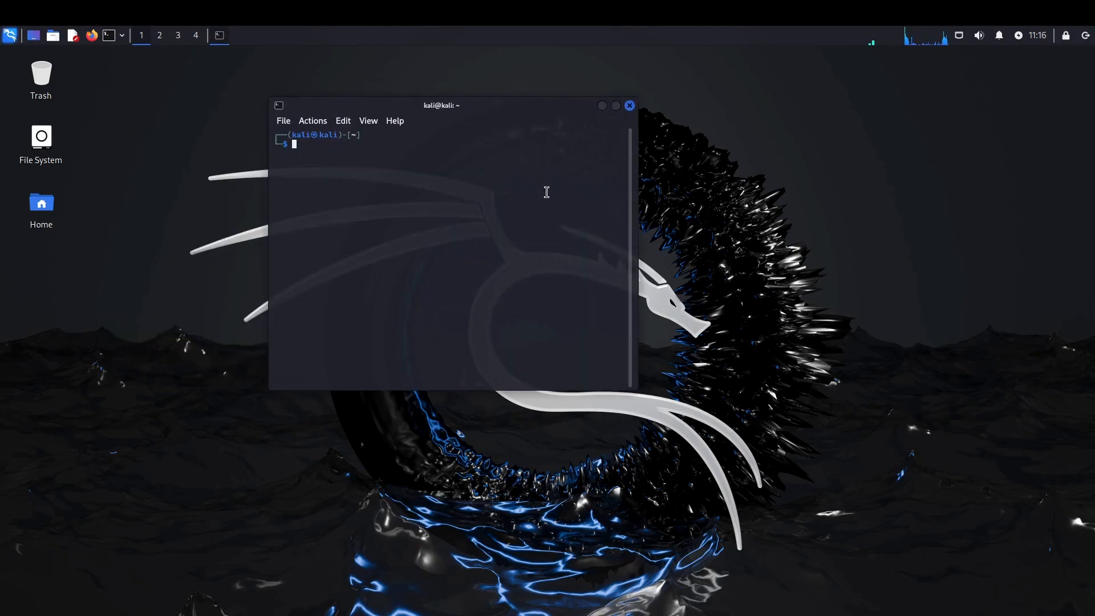
pyautogui.write('sudo apt update')
pyautogui.press('Return')
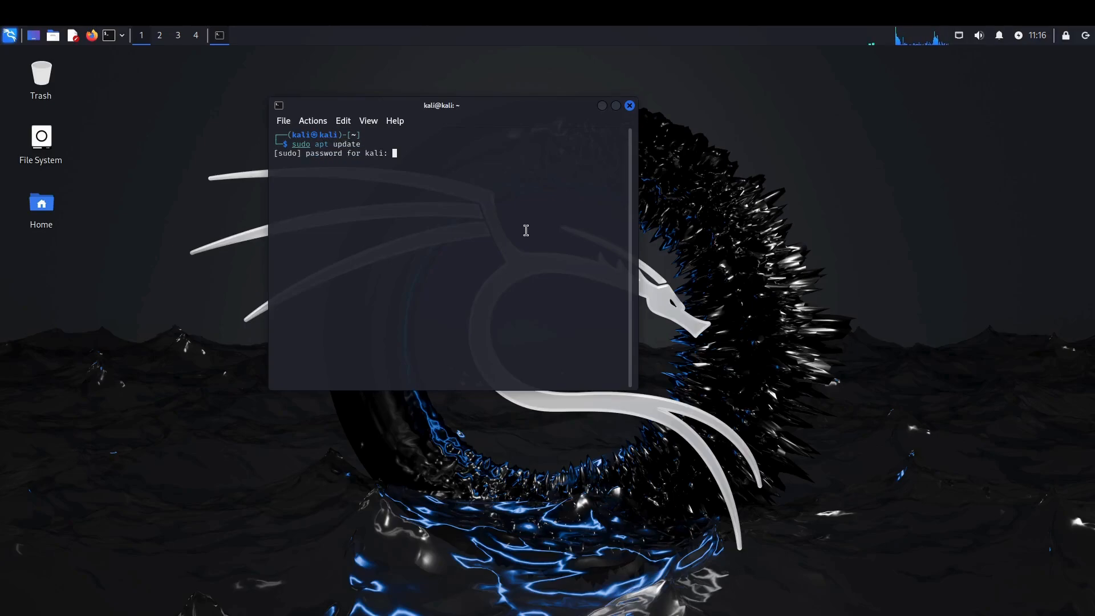
pyautogui.press('Return')
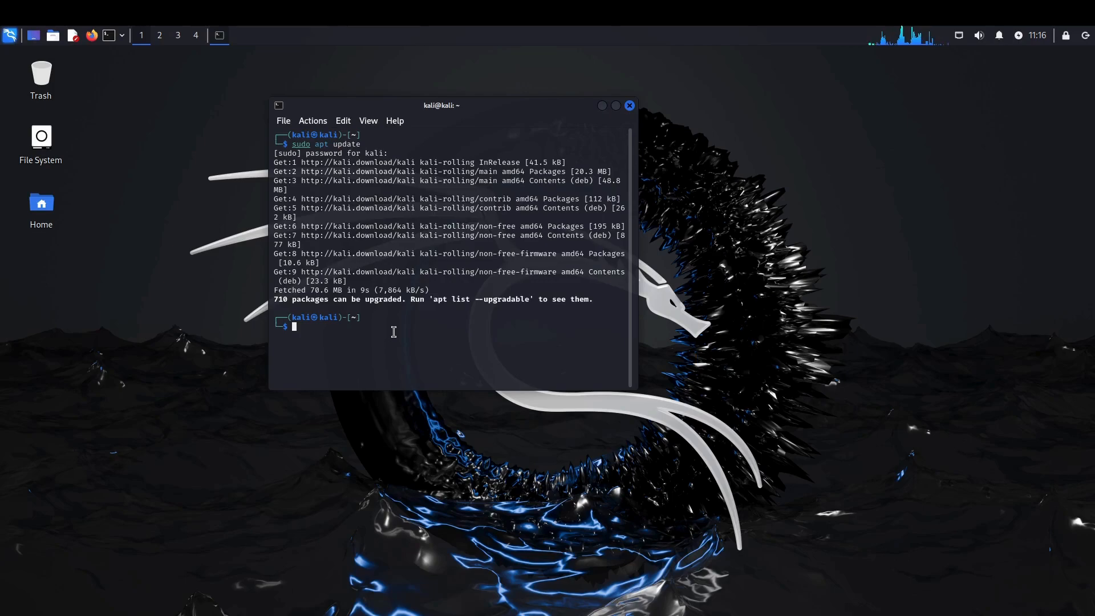
# - Upgrade all installed packages with sudo apt upgrade, confirming the upgrade with y
pyautogui.write('sudo apt upgrade')
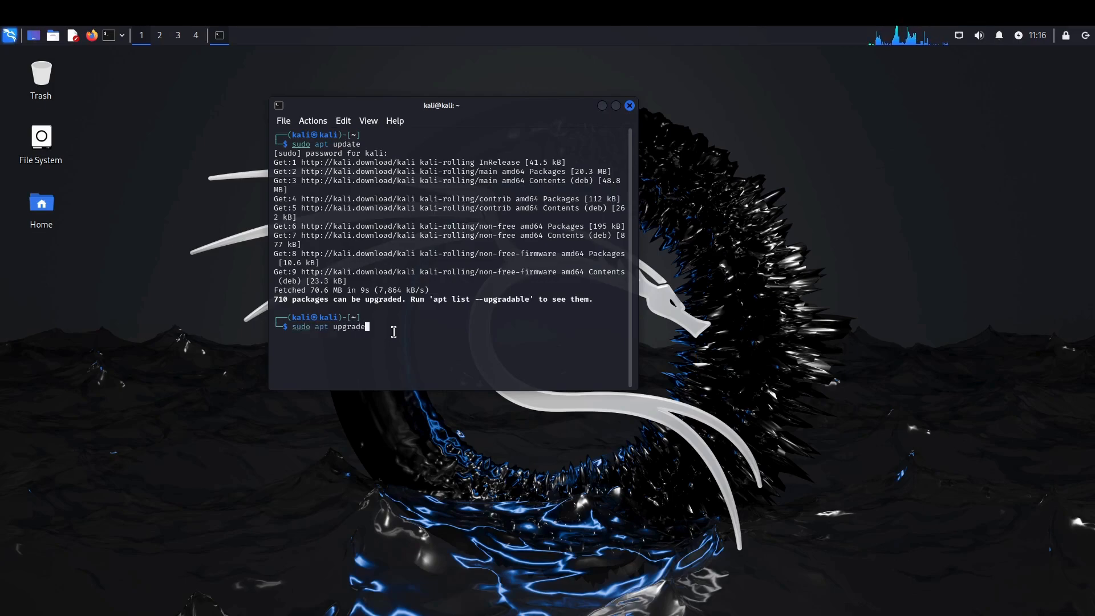
pyautogui.press('Return')
pyautogui.write('y')
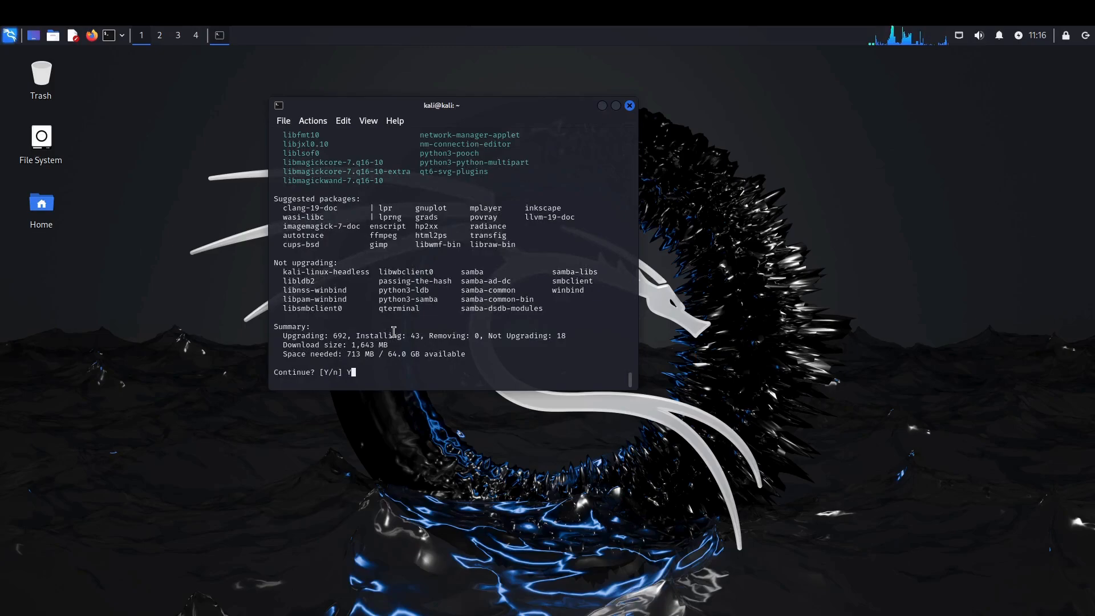
pyautogui.press('Return')
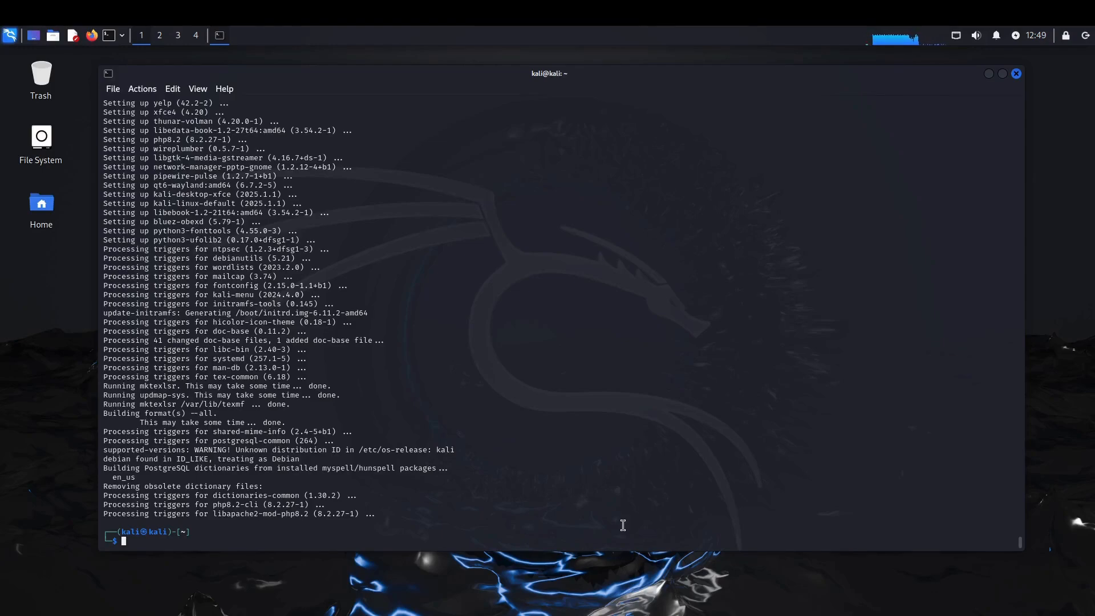
# - Restart the Kali system with sudo reboot now
pyautogui.write('sudo reboot now')
pyautogui.press('Return')
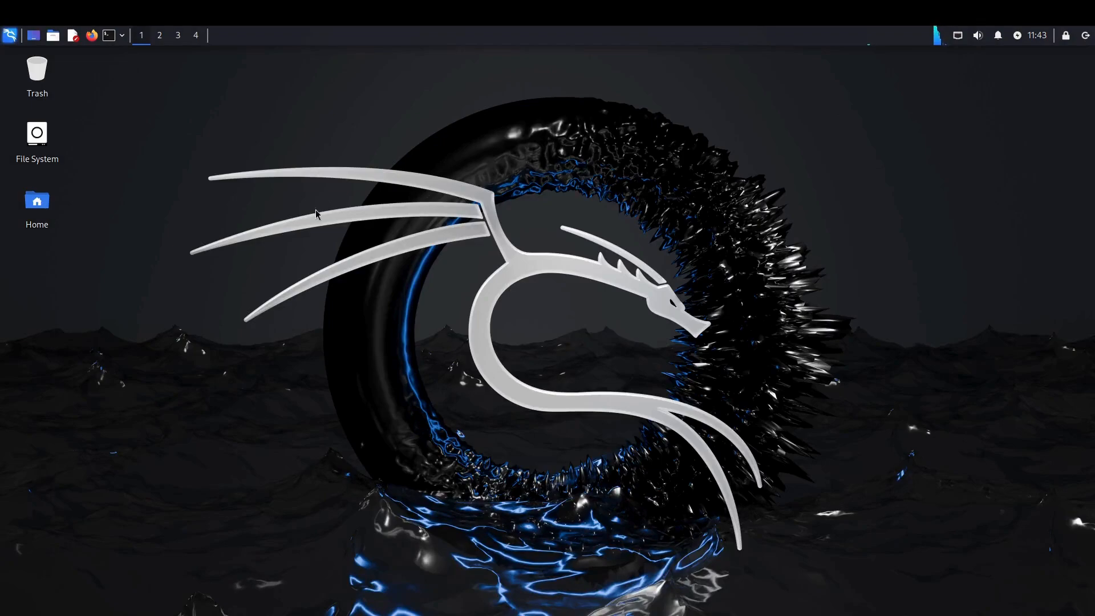
# - Open a new terminal window and enlarge it
pyautogui.click(109, 36)
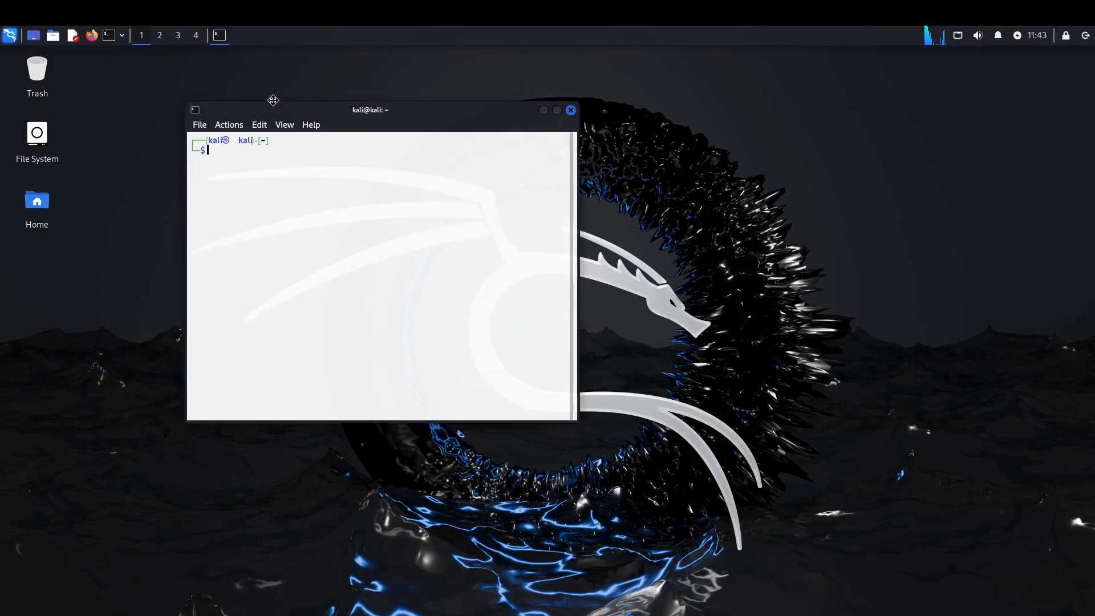
pyautogui.moveTo(273, 100); pyautogui.dragTo(275, 91)
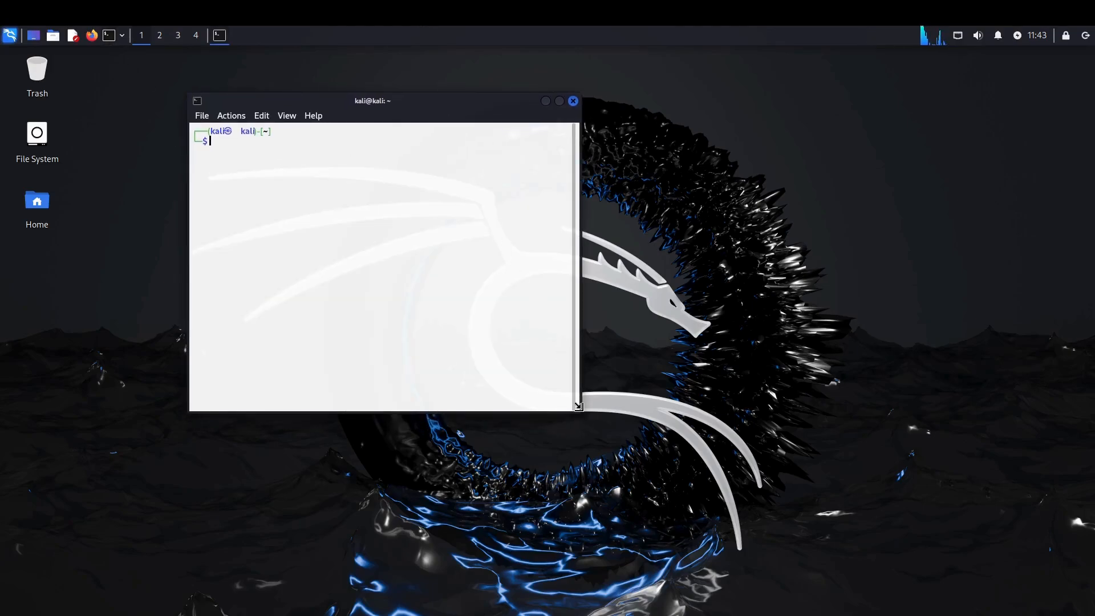
pyautogui.moveTo(579, 406); pyautogui.dragTo(765, 478)
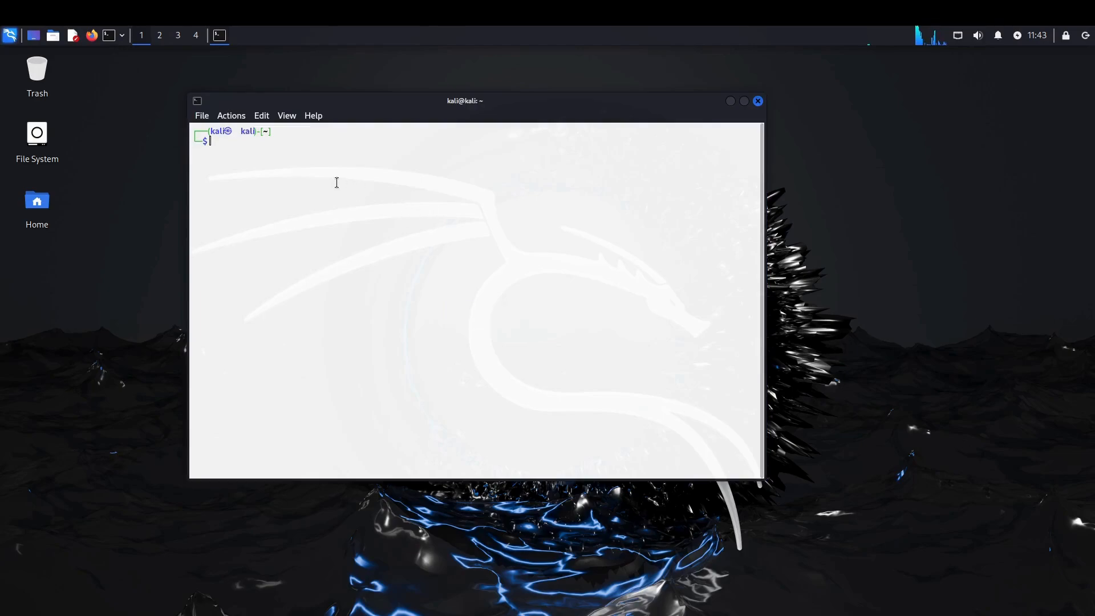
# - Set the terminal's color scheme to Kali-Dark in its preferences, applying and saving the change
pyautogui.click(206, 119)
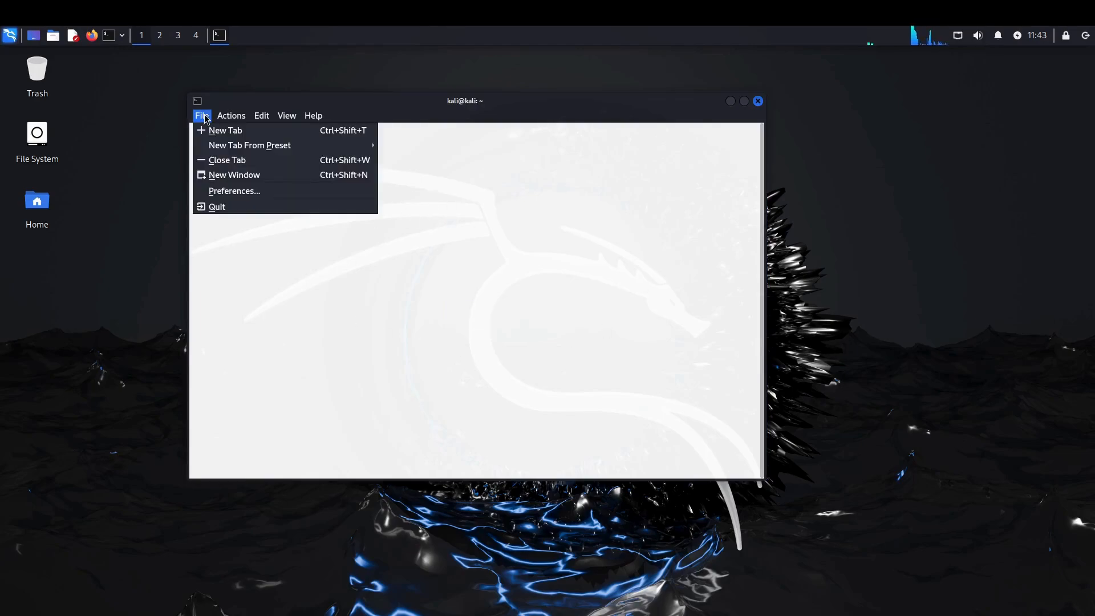
pyautogui.click(217, 193)
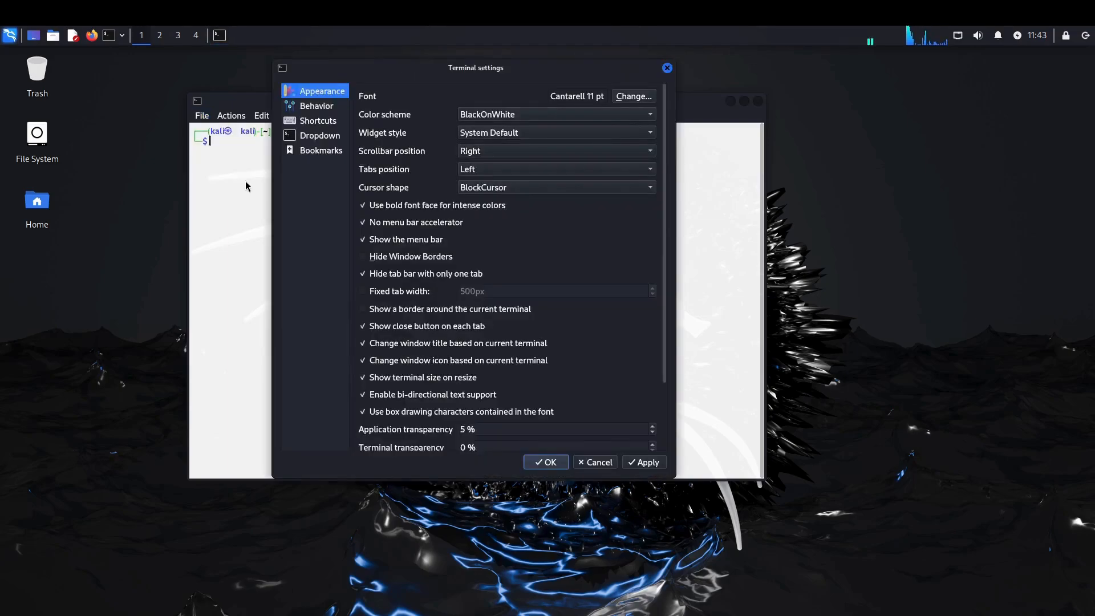
pyautogui.click(491, 117)
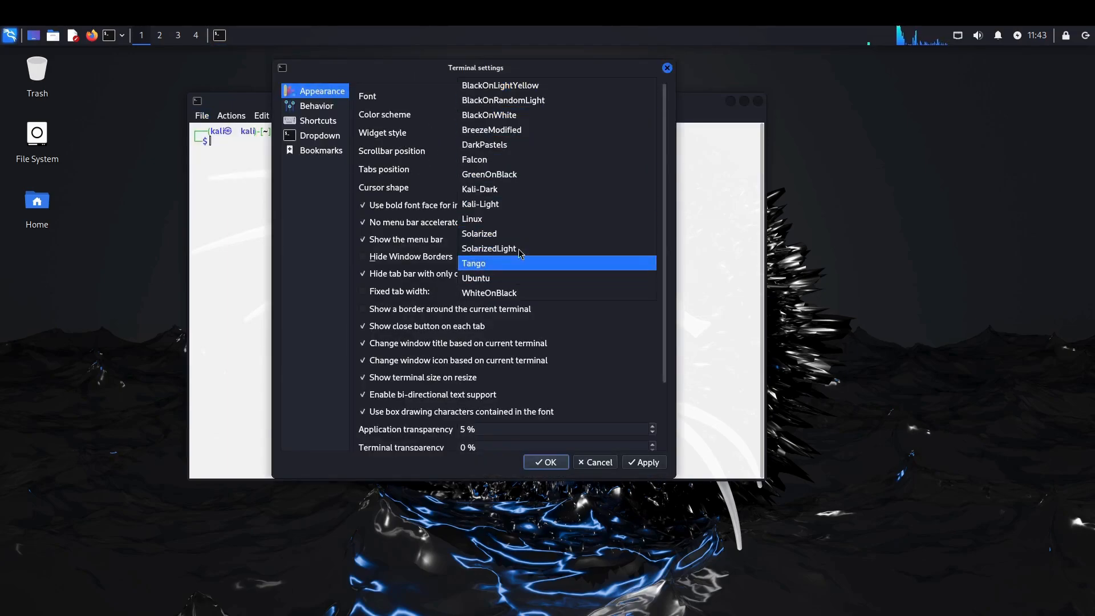
pyautogui.click(514, 189)
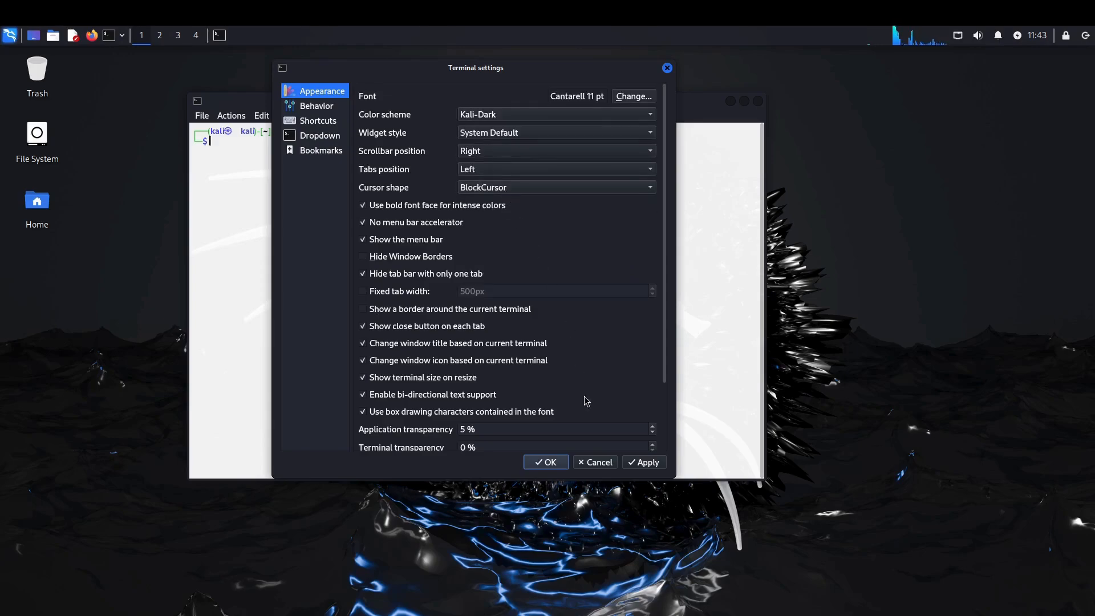
pyautogui.click(645, 462)
pyautogui.click(549, 463)
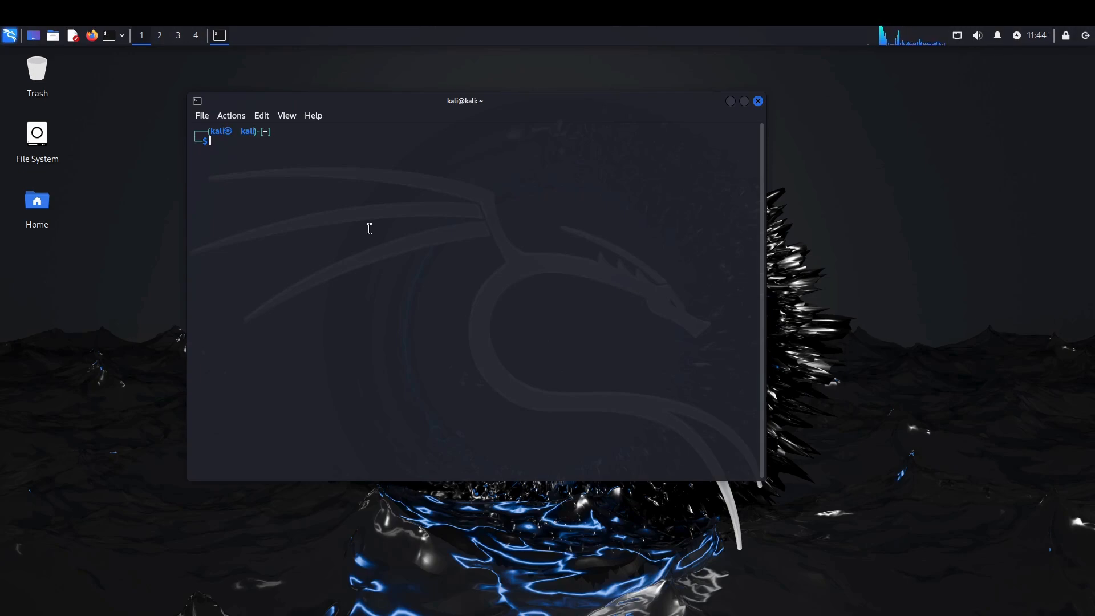
# - Change the kali user's password with passwd, entering the current password and the new password twice
pyautogui.write('passwd')
pyautogui.press('Return')
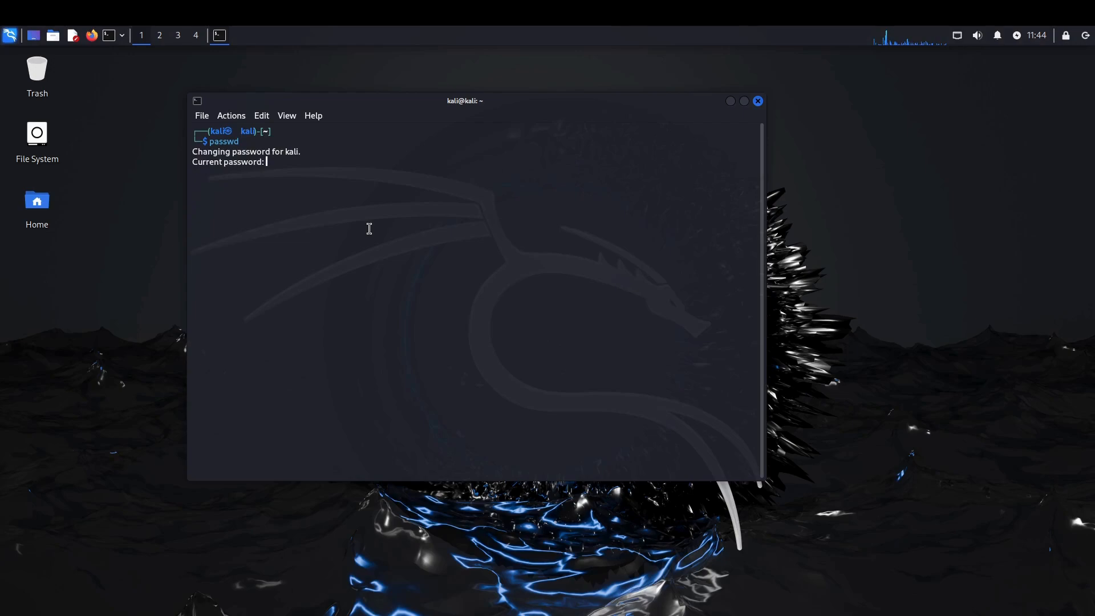
pyautogui.press('Return')
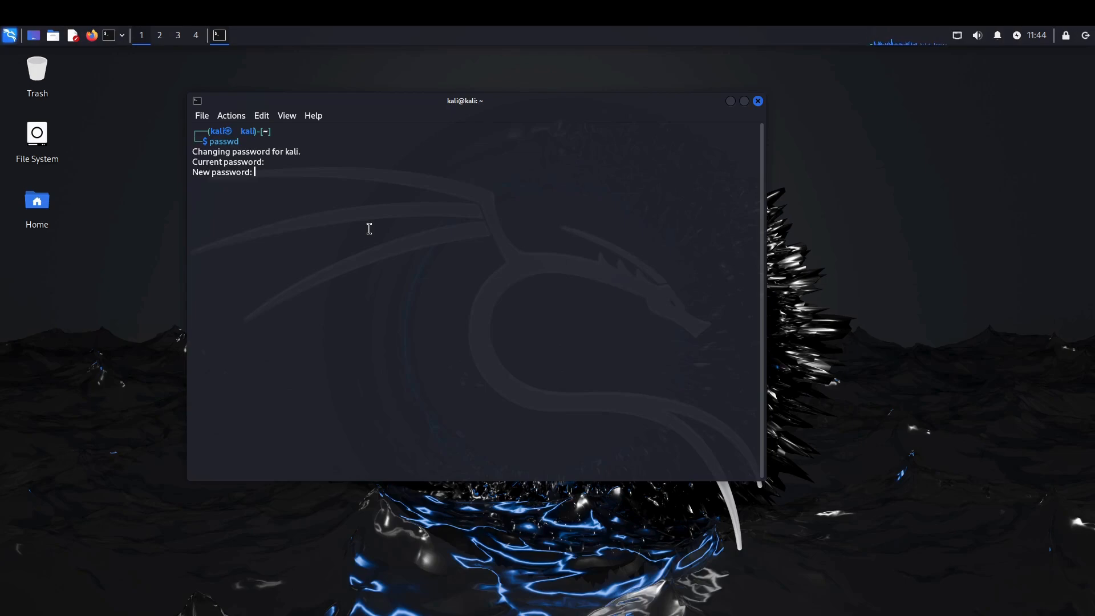
pyautogui.press('Return')
pyautogui.press('Return')
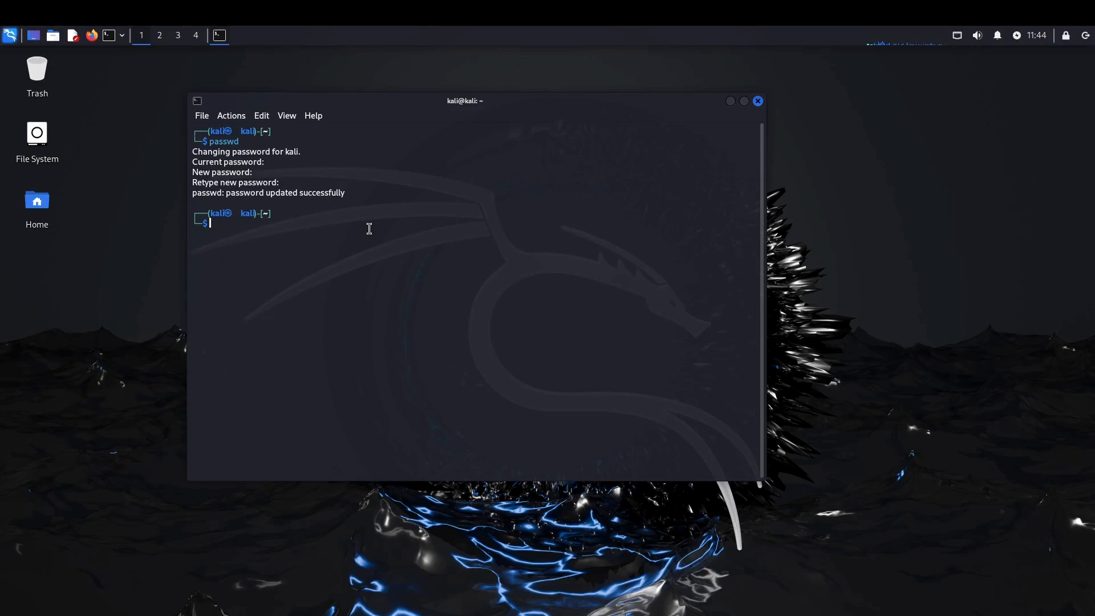
# - Switch to a root shell with sudo su, entering the sudo password
pyautogui.write('sudo su')
pyautogui.press('Return')
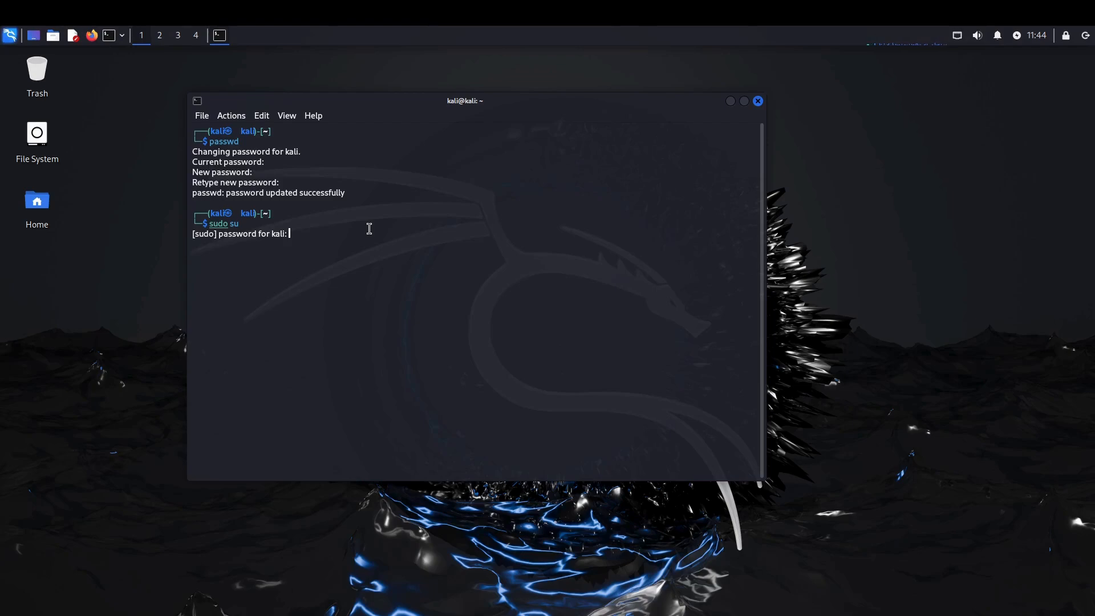
pyautogui.press('Return')
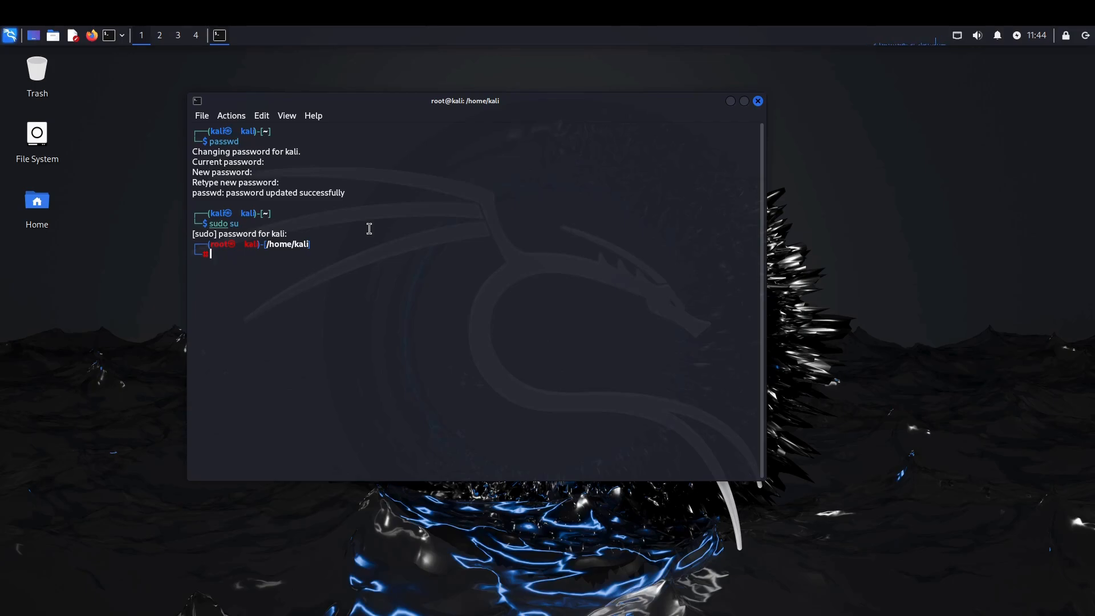
# - Set the root account's password with passwd, entering the new password twice, then exit the root shell
pyautogui.write('passwd')
pyautogui.press('Return')
pyautogui.press('Return')
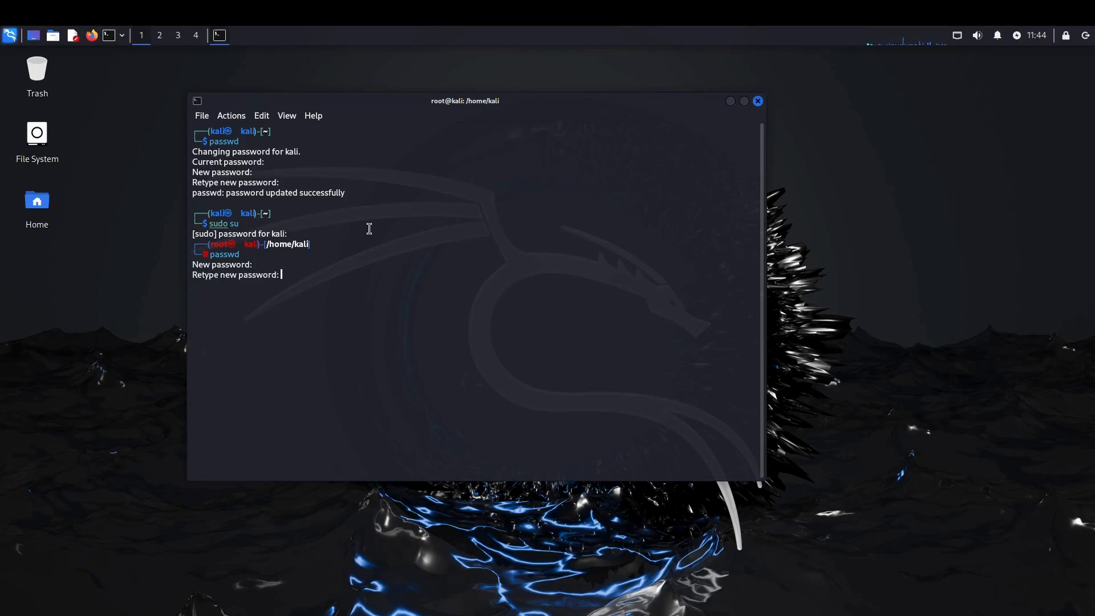
pyautogui.press('Return')
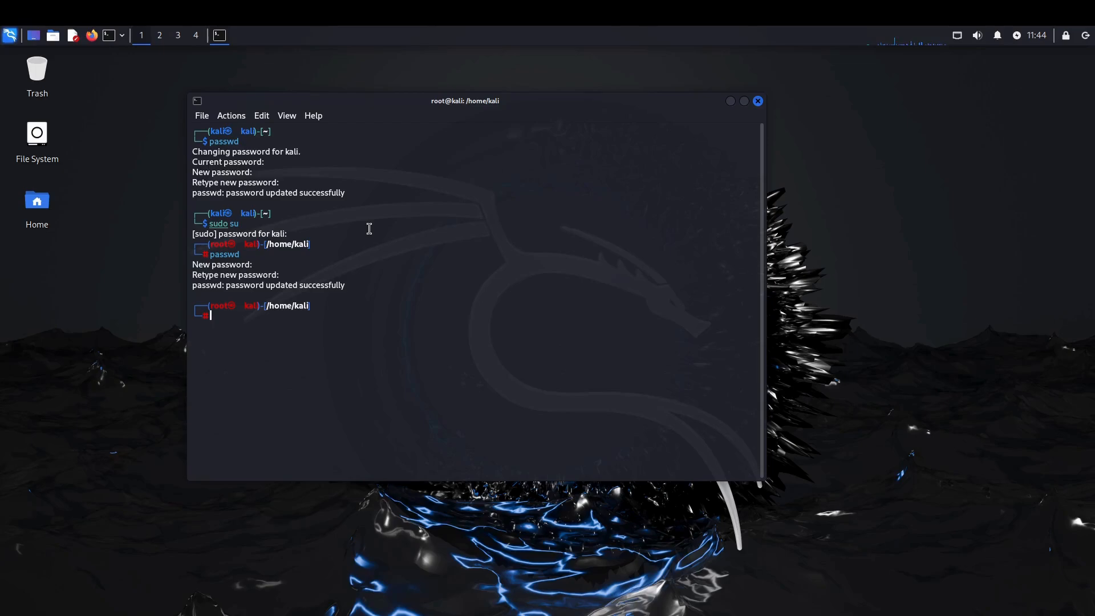
pyautogui.write('exit')
pyautogui.press('Return')
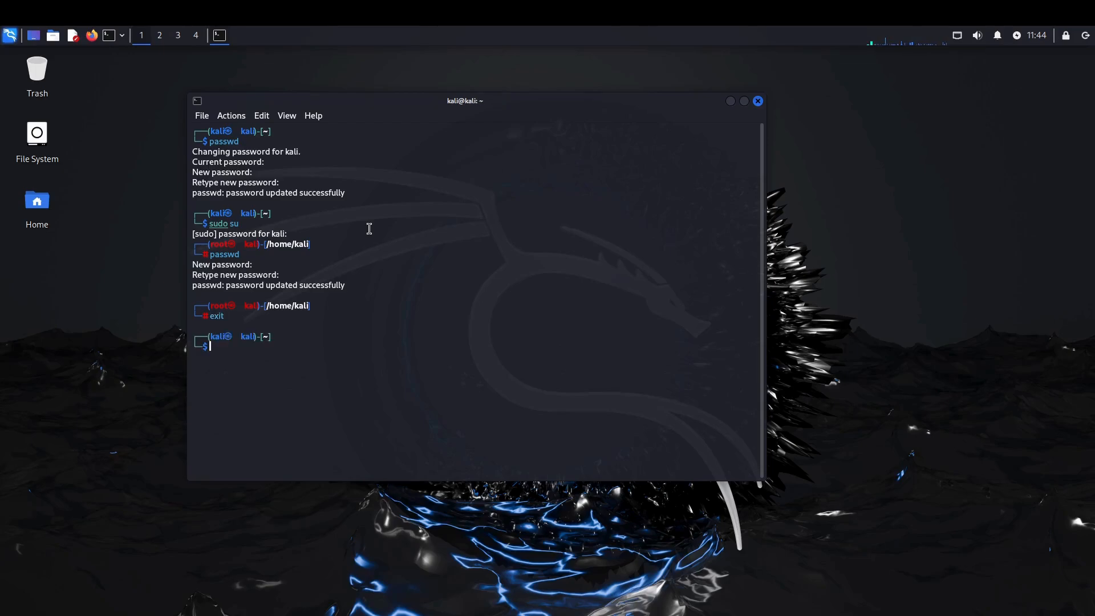